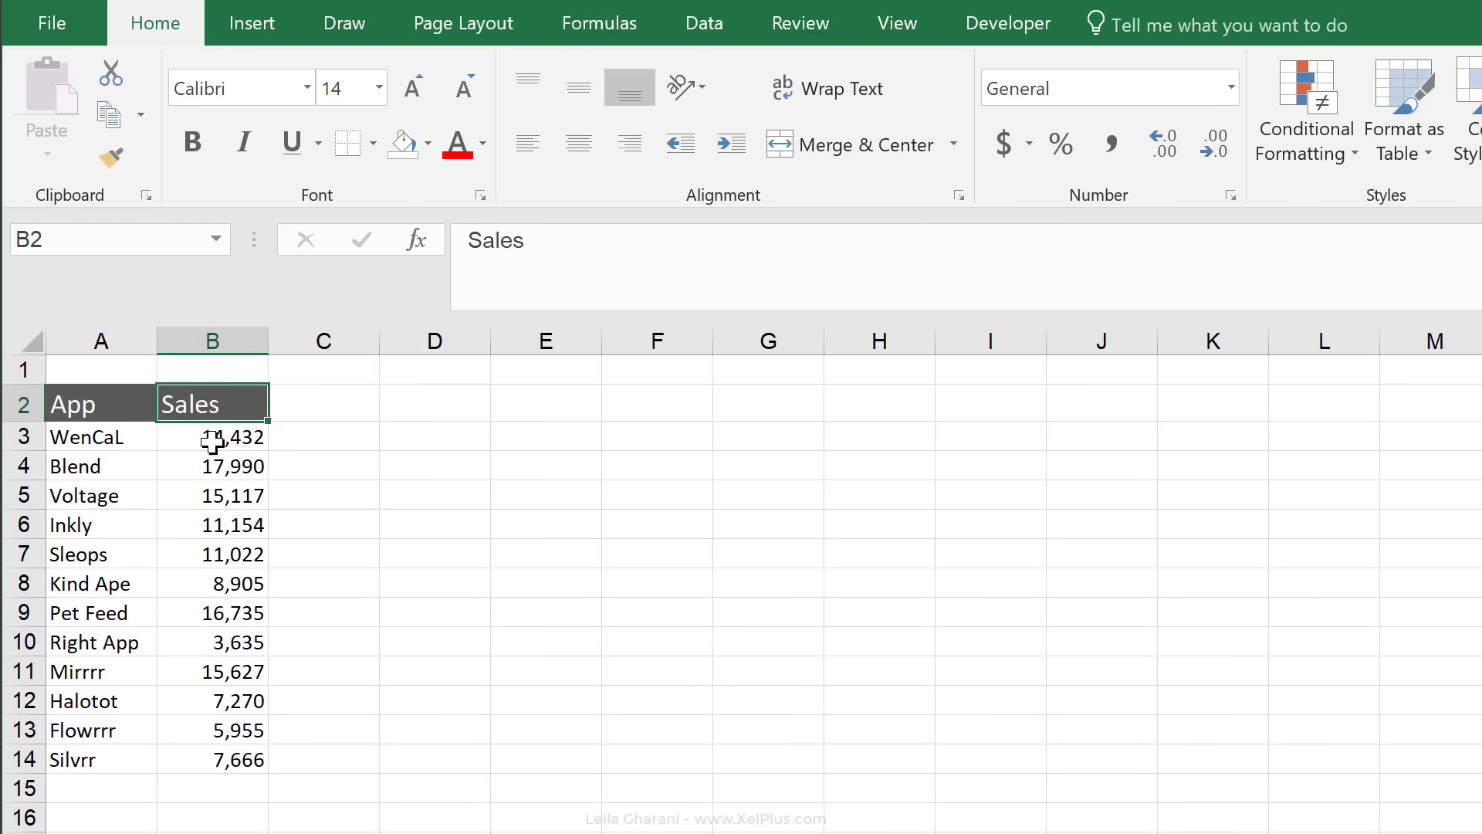
- Copy A3:B14 and paste it at D3 with Paste Special's Transpose option as a static copy
click(77, 433)
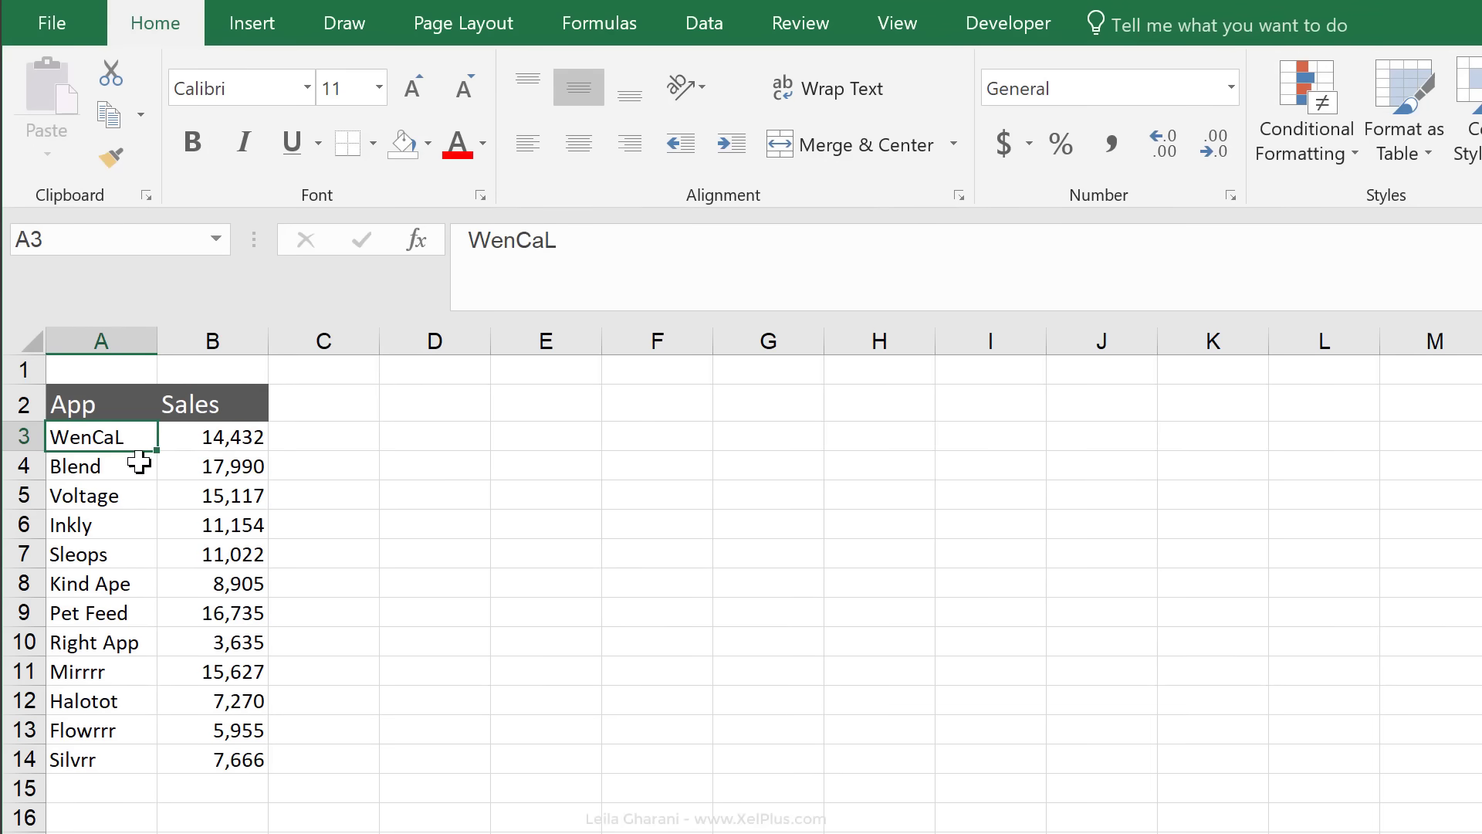
click(179, 446)
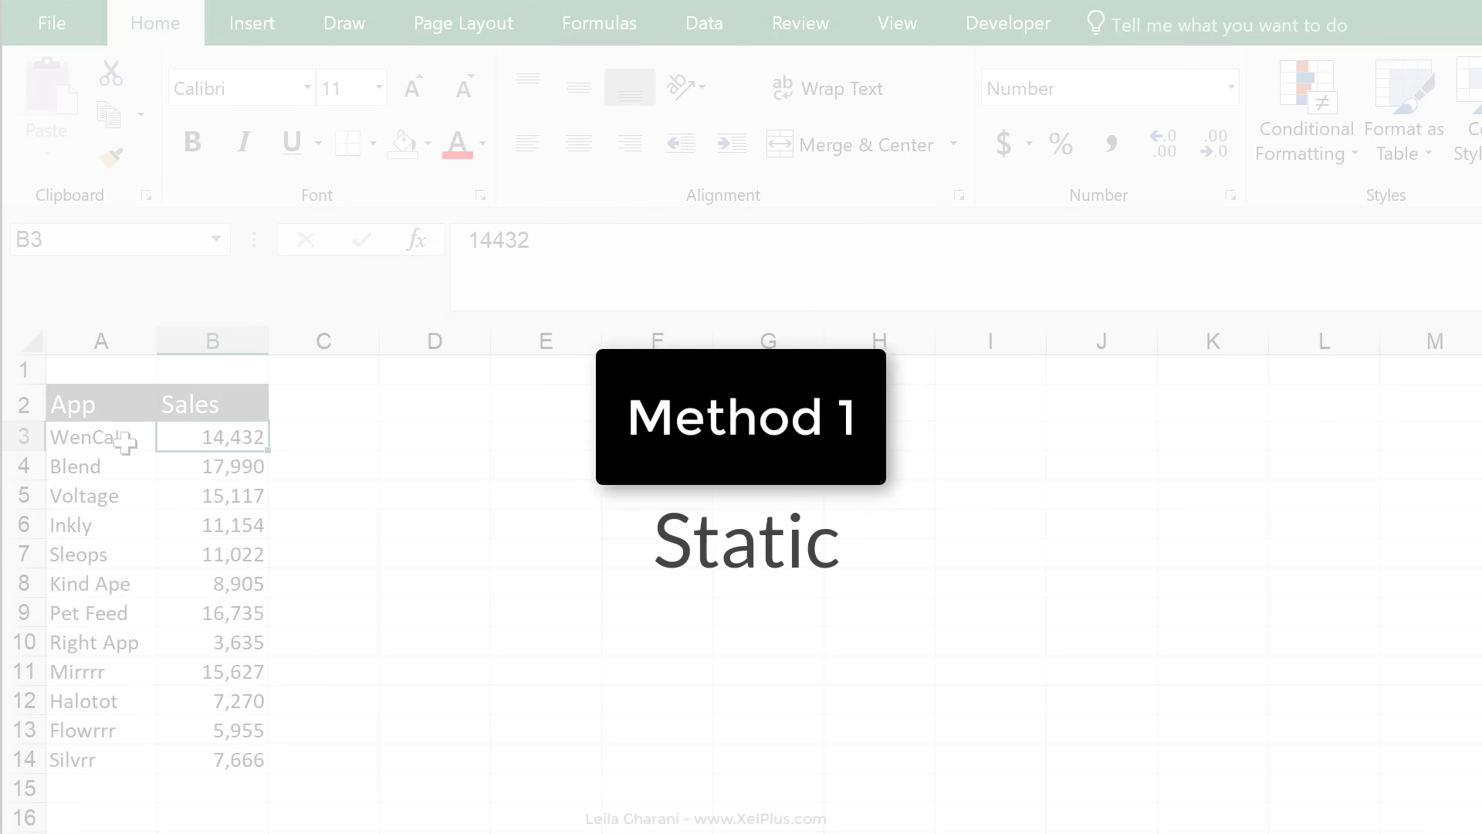
drag(127, 442, 252, 756)
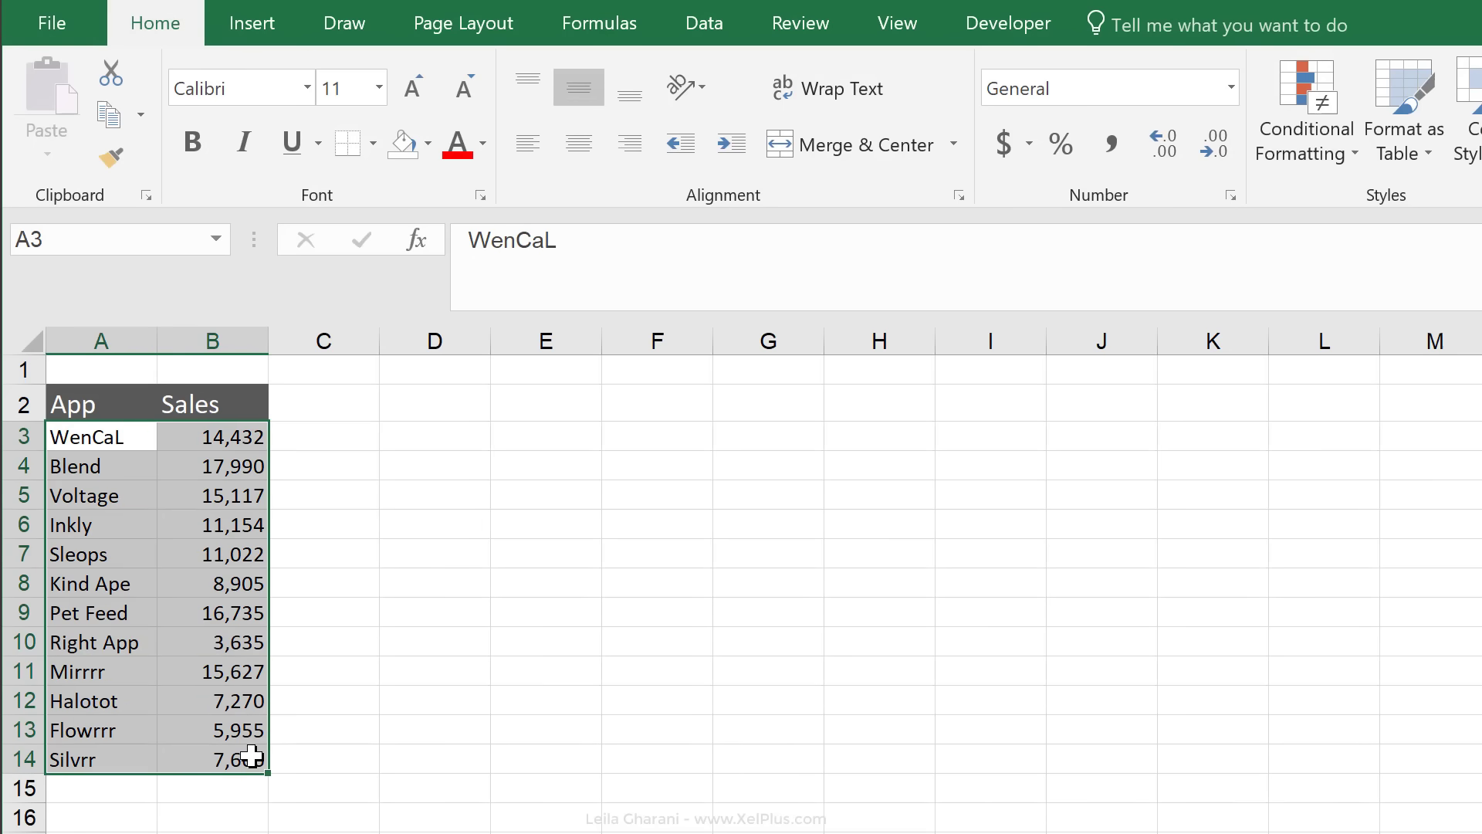
key(ctrl+c)
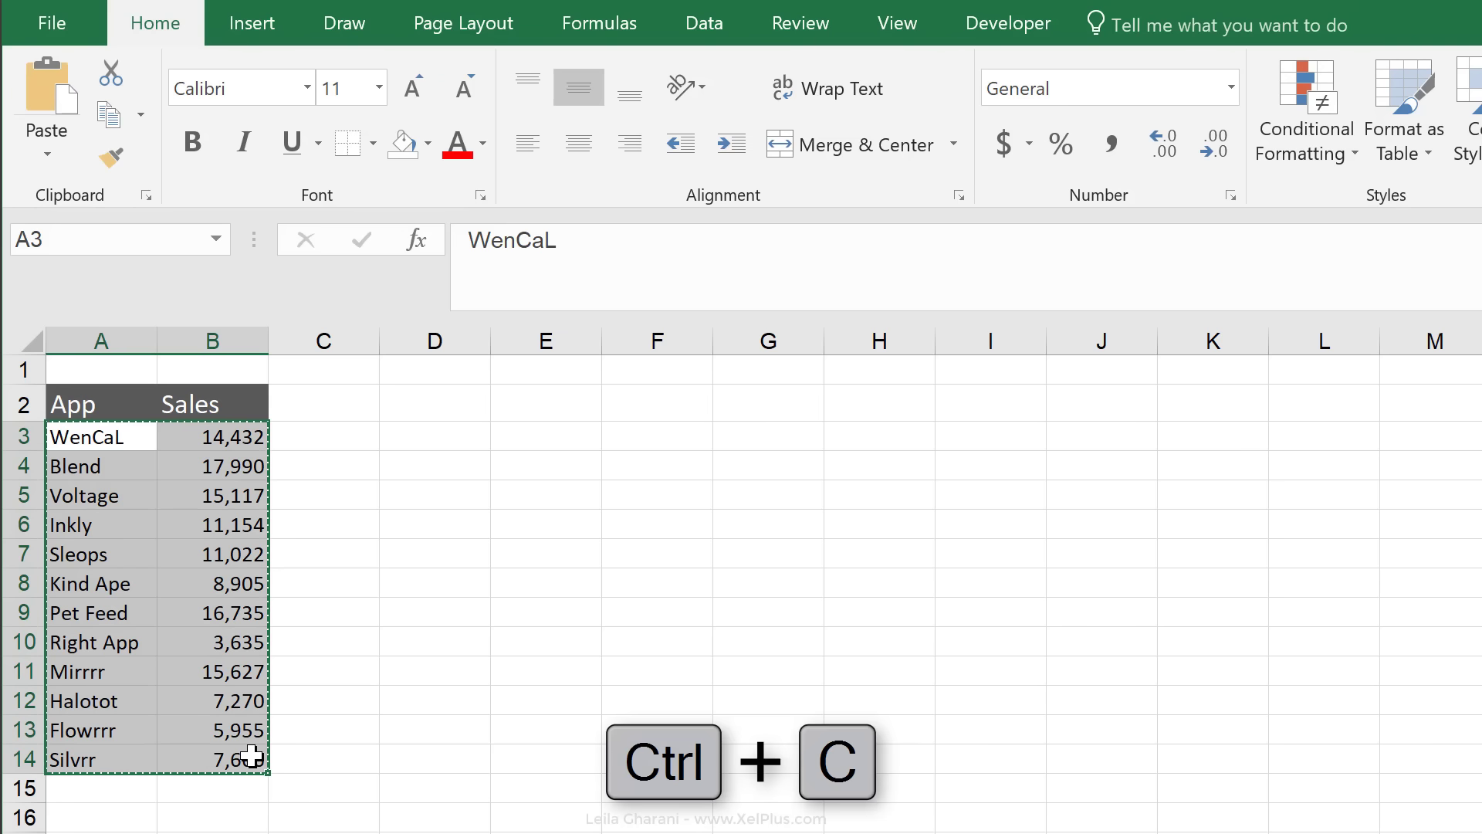
click(437, 442)
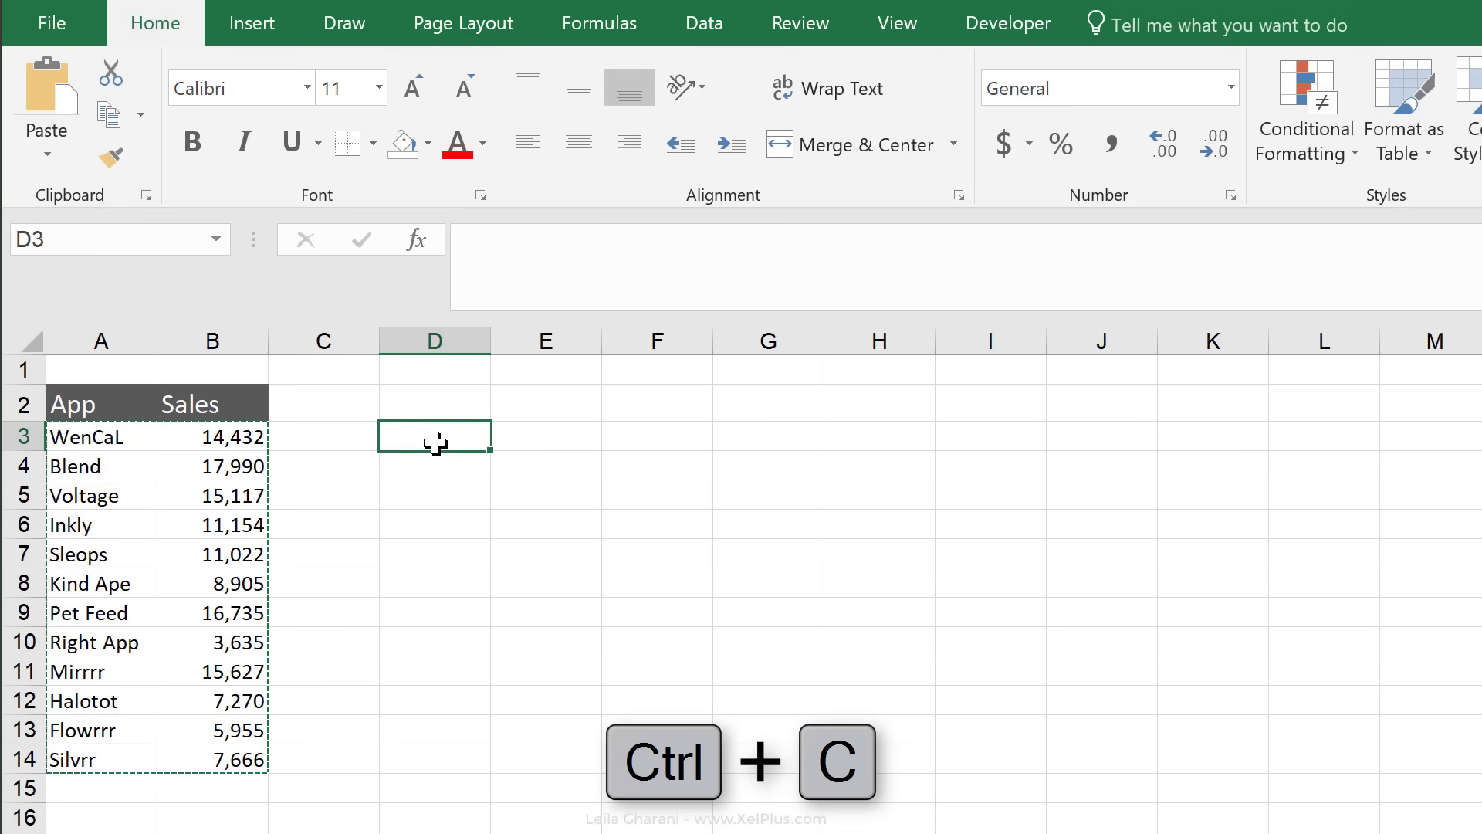
right_click(436, 443)
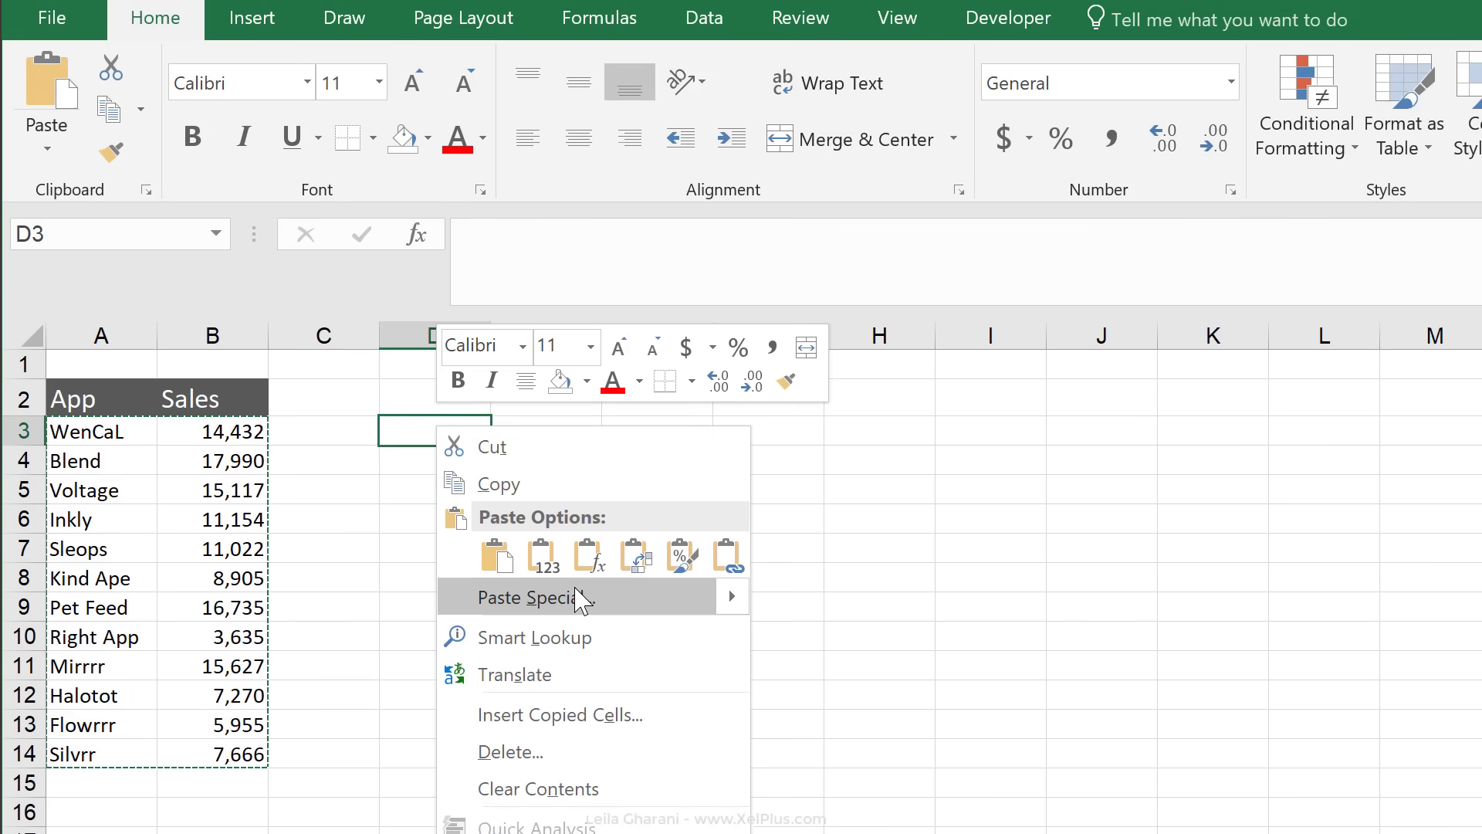
click(575, 595)
click(622, 726)
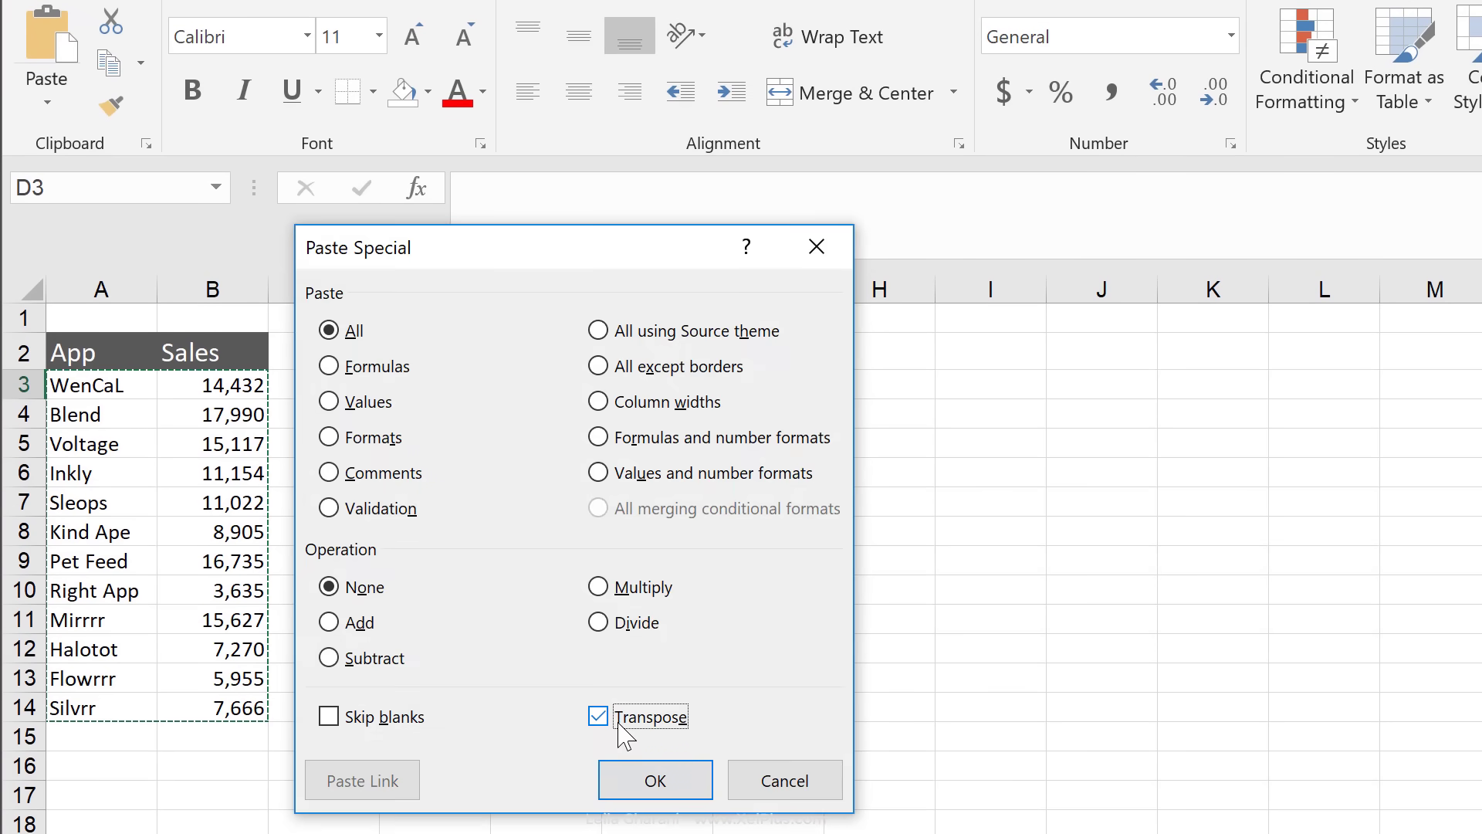
click(661, 792)
- Check the pasted sales in E4, then enter 2 as WenCaL's sales in B3
click(587, 414)
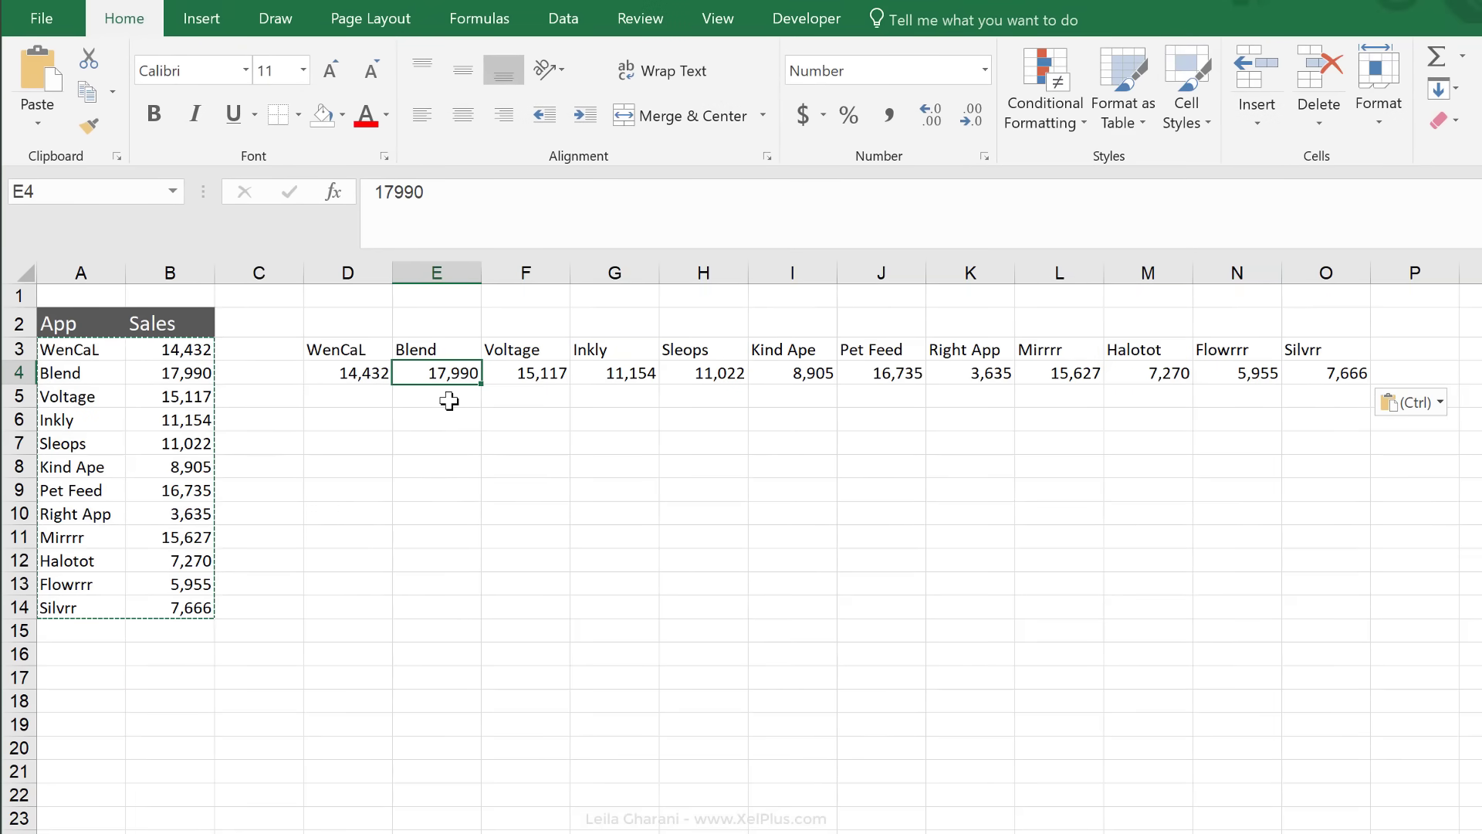
click(189, 356)
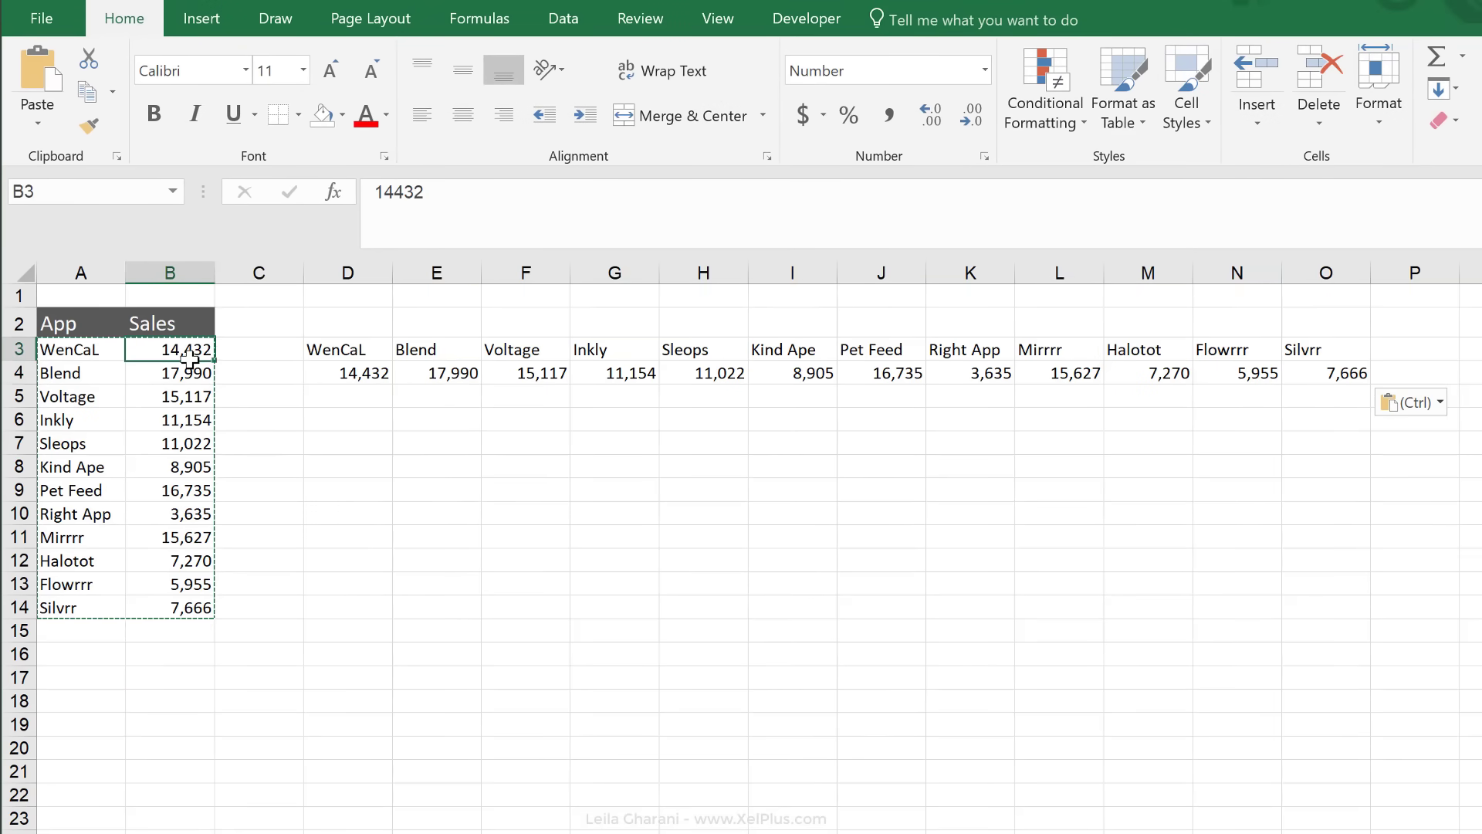
text(2)
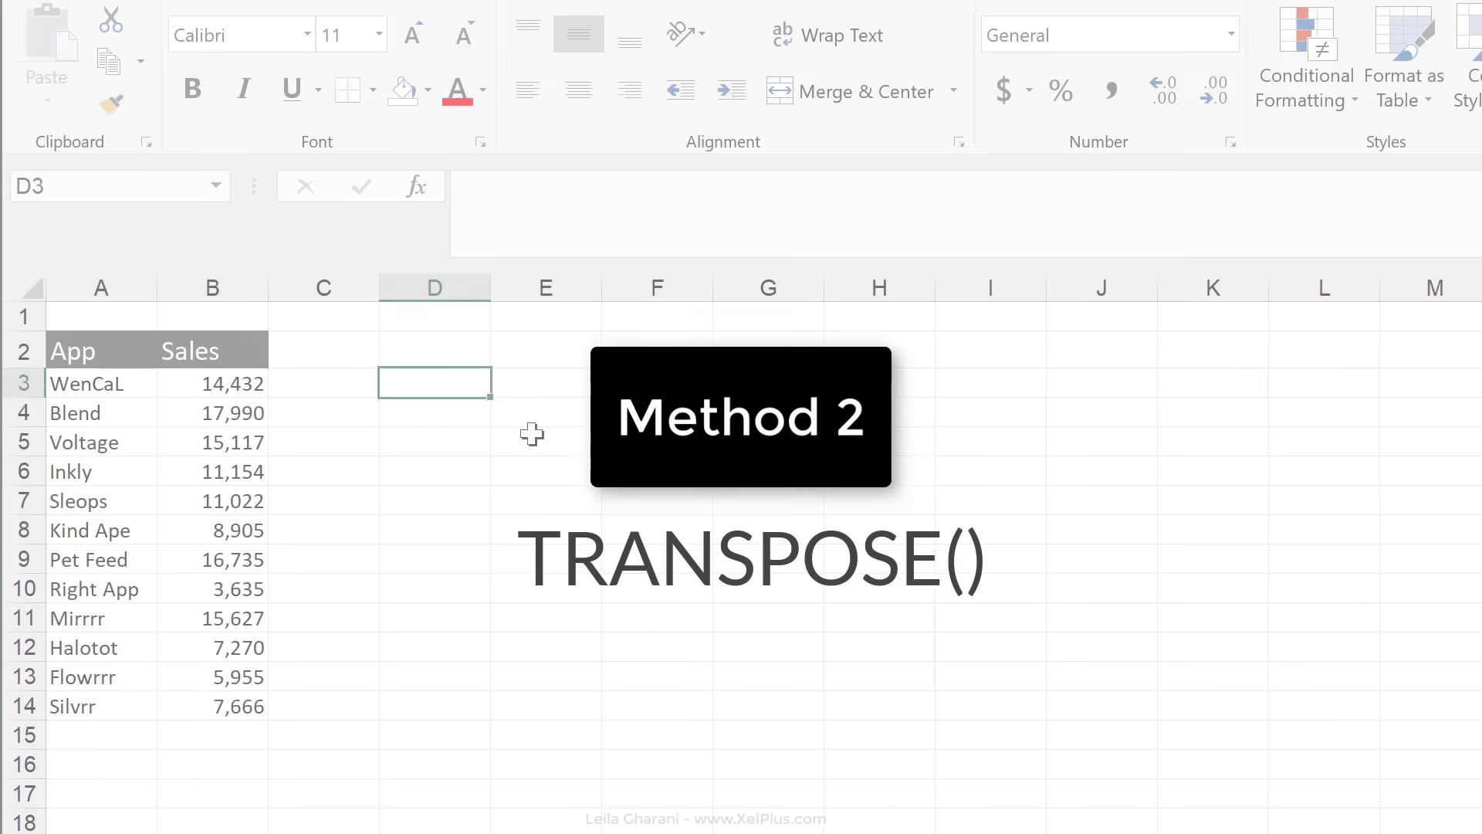
- Enter =TRANSPOSE(A3:B14) in D3, then evaluate it with F9 to preview the transposed array
text(=)
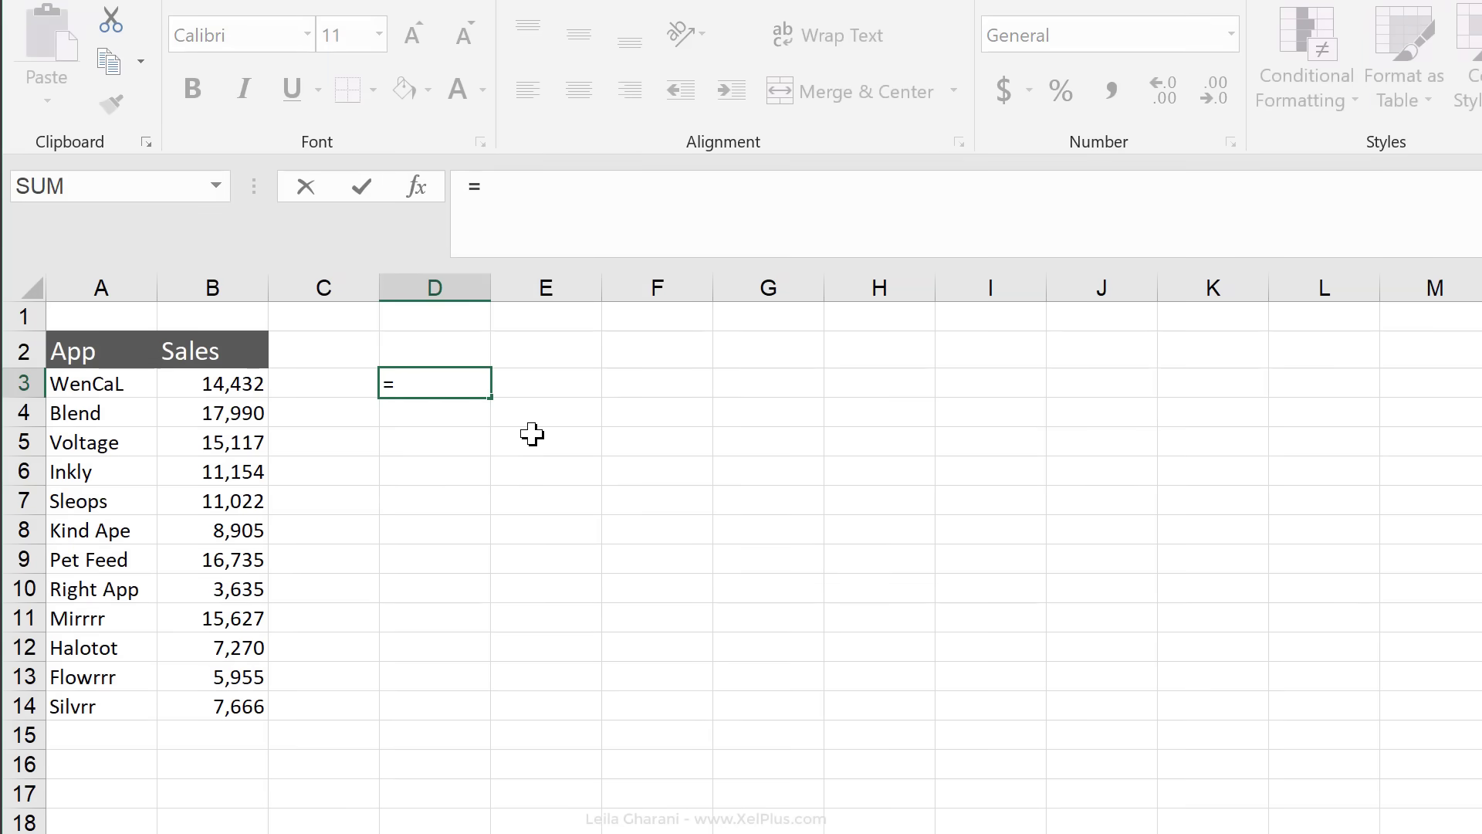
text(tra)
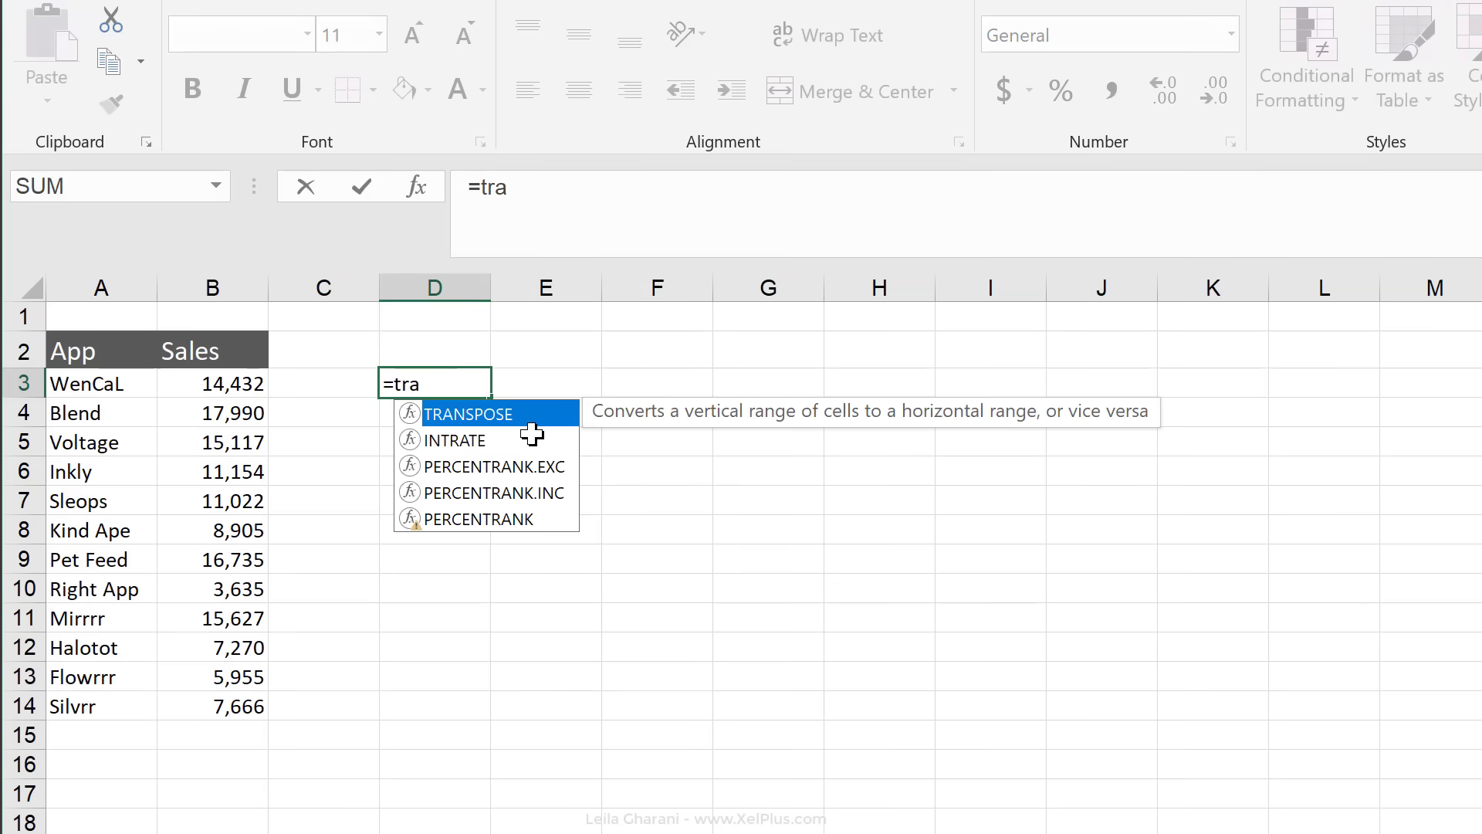
key(Tab)
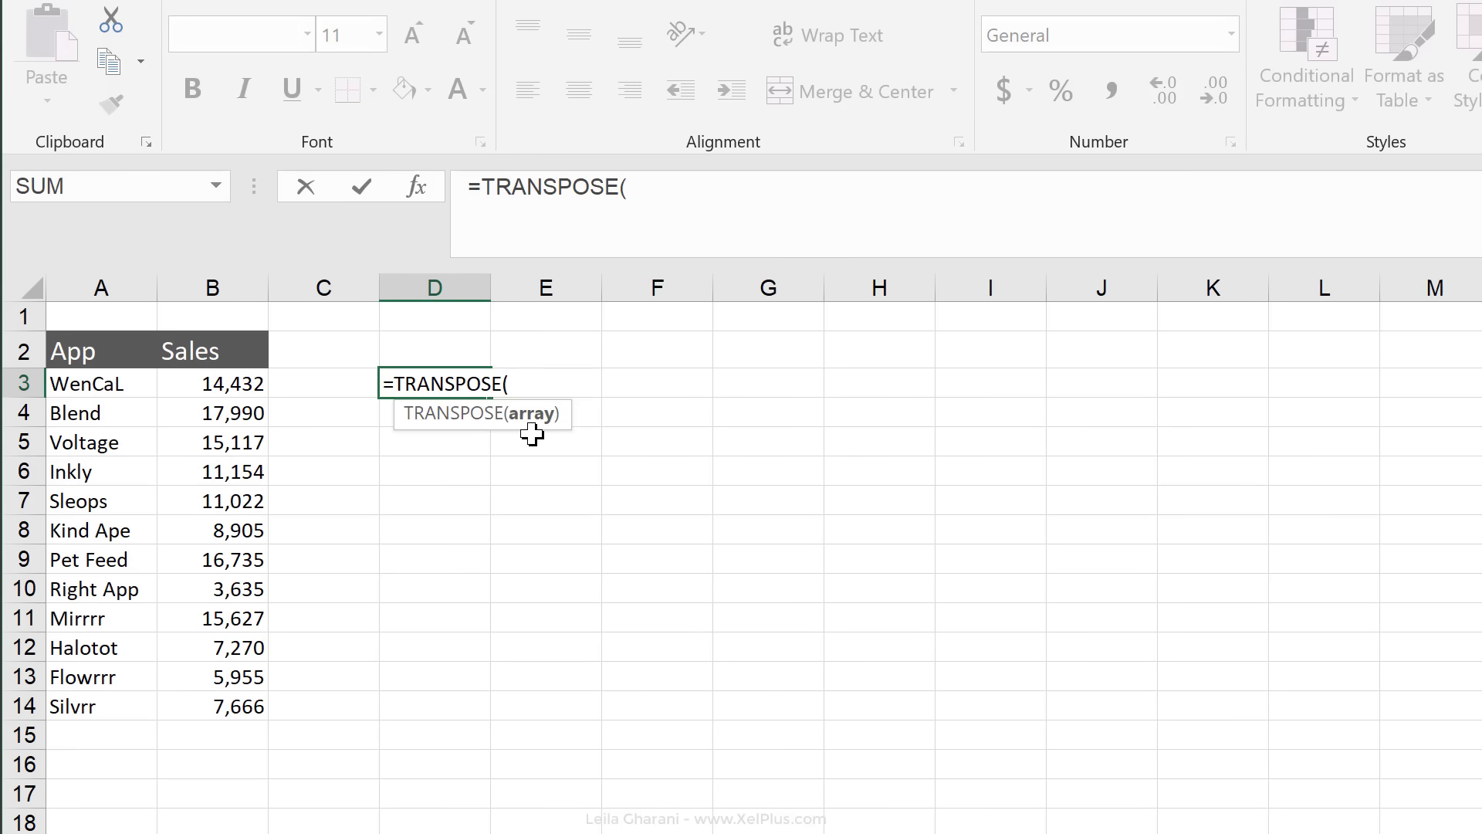
drag(116, 396, 212, 705)
text())
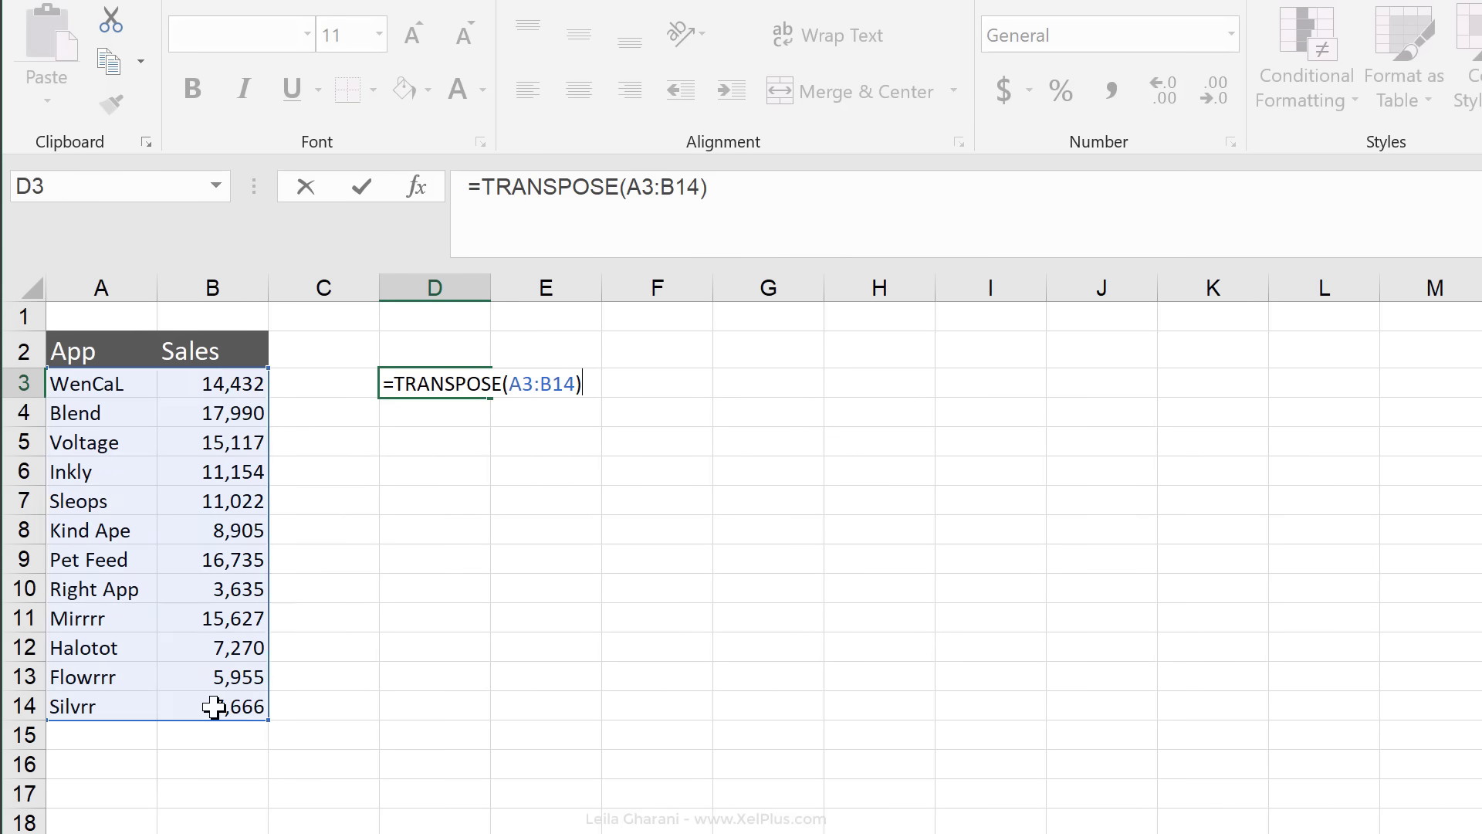
key(ctrl+Return)
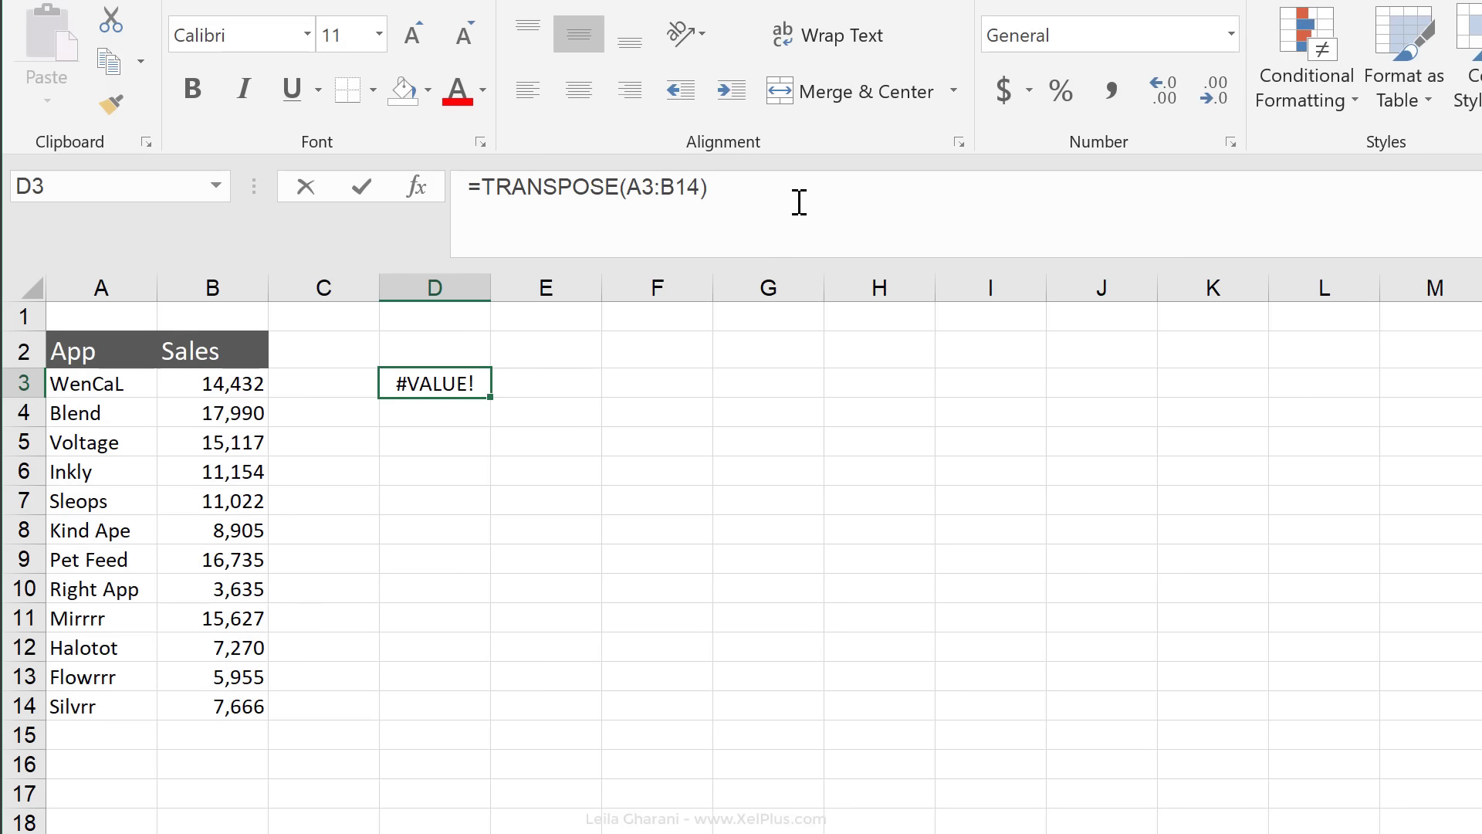
click(800, 203)
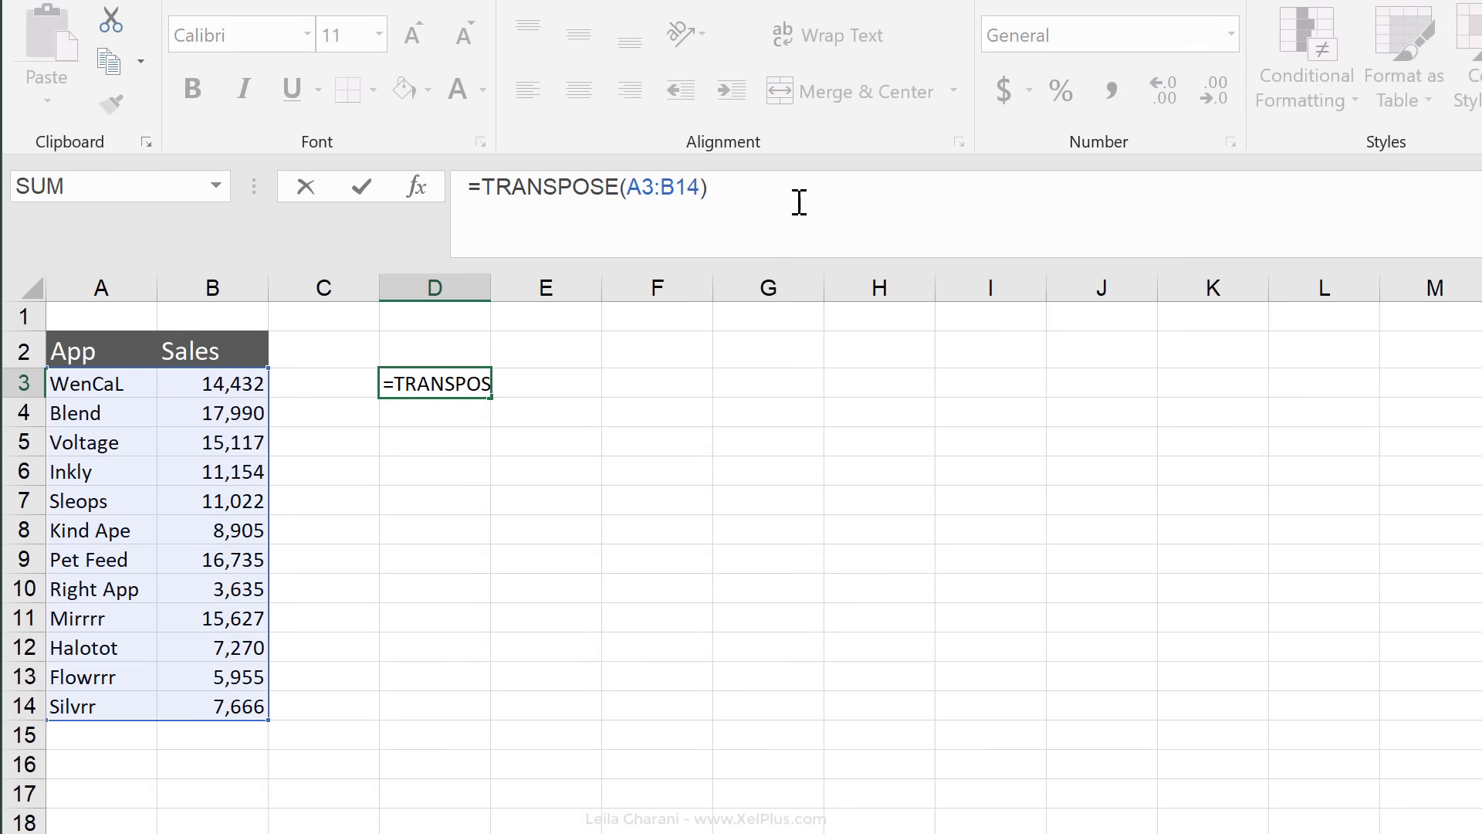
key(F9)
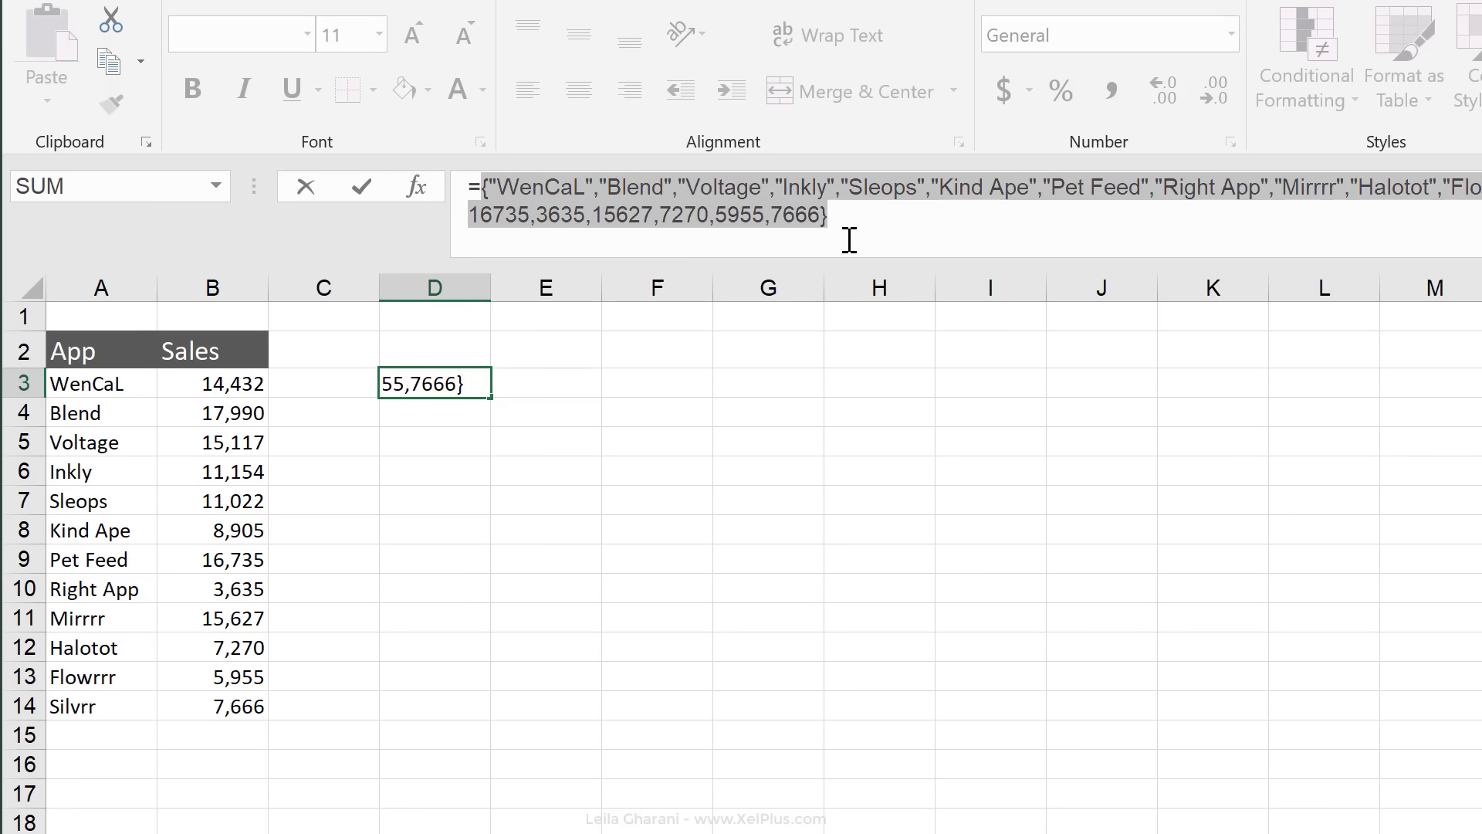
- Select D3:M4 and array-enter =TRANSPOSE(A3:B14) with Ctrl+Shift+Enter
key(Escape)
drag(664, 393, 1344, 404)
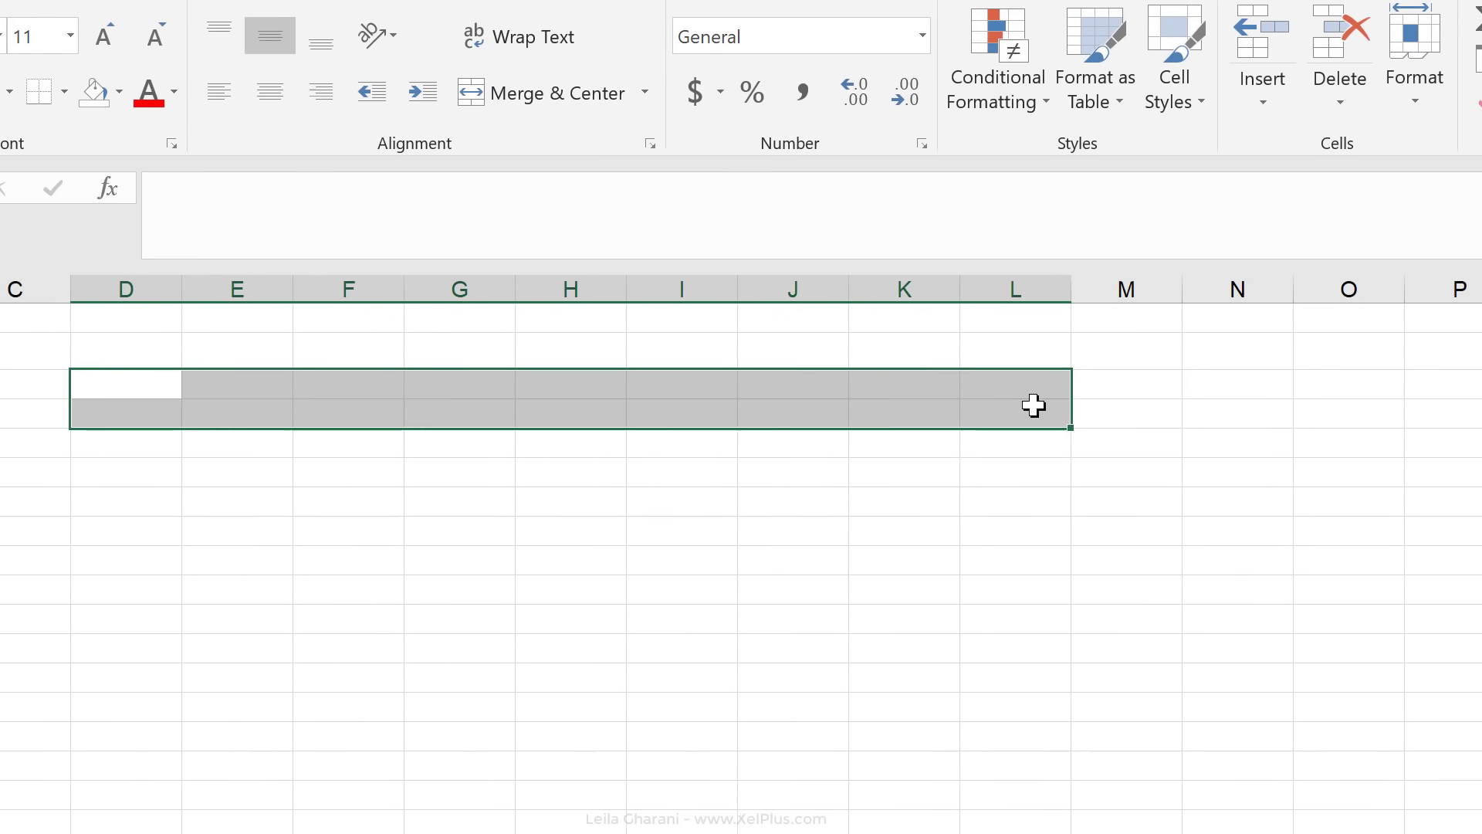
drag(1035, 405, 1136, 403)
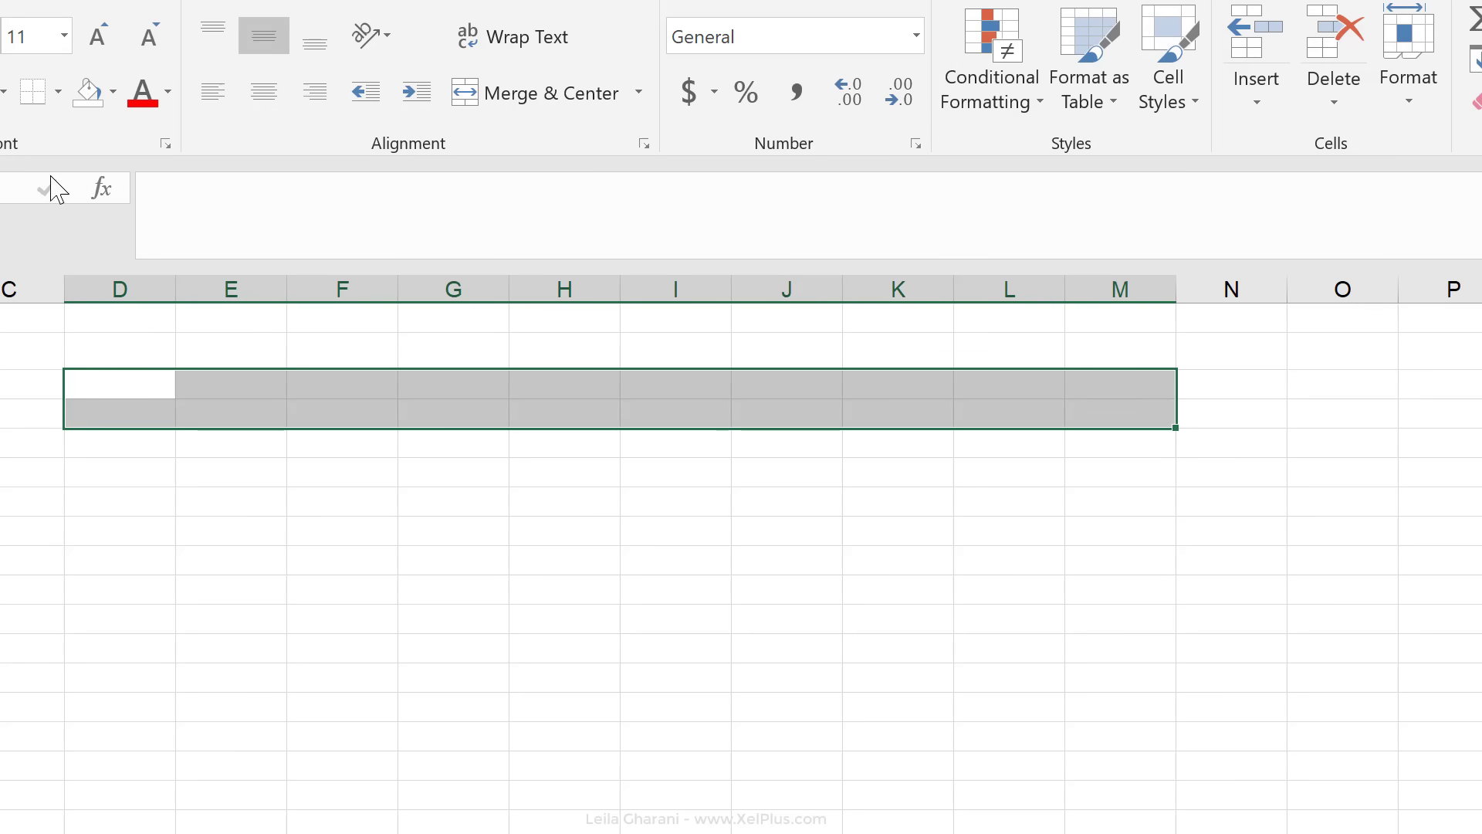
click(288, 222)
text(=tran)
key(Tab)
drag(101, 384, 245, 705)
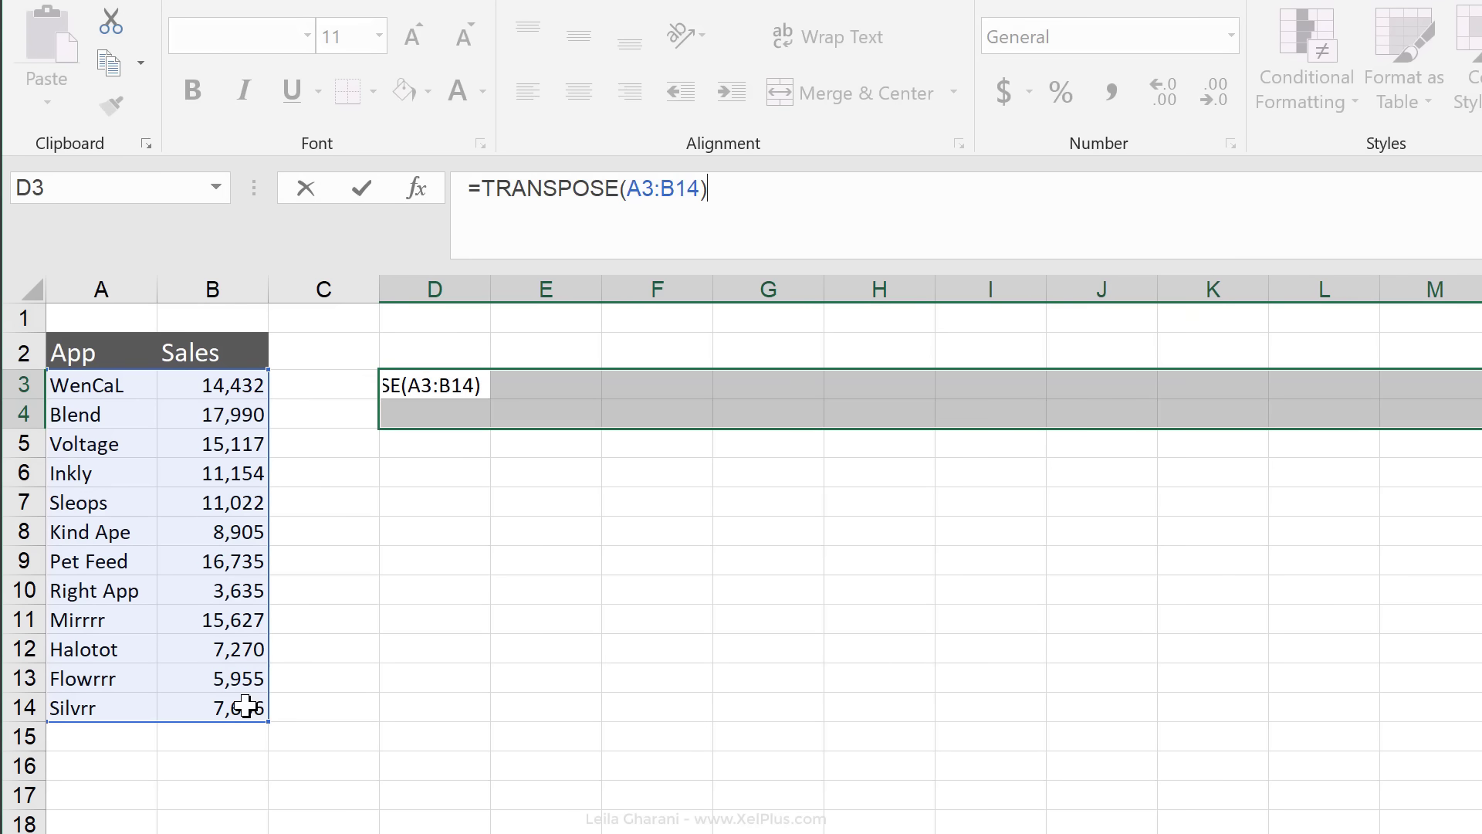
key(ctrl+shift+Return)
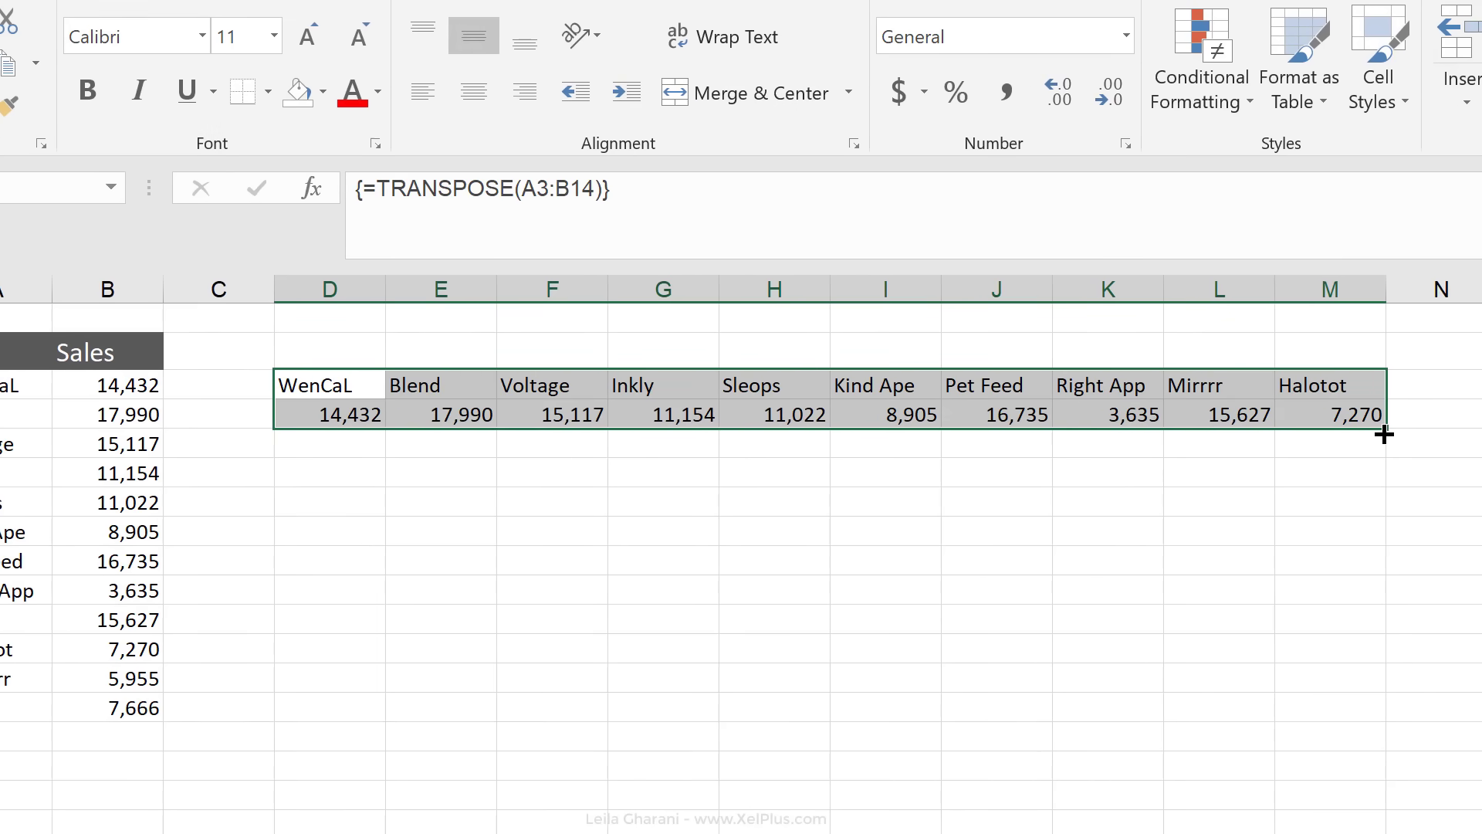
- Widen the TRANSPOSE array formula to D3:O4 so all twelve apps appear
drag(1384, 430, 1444, 423)
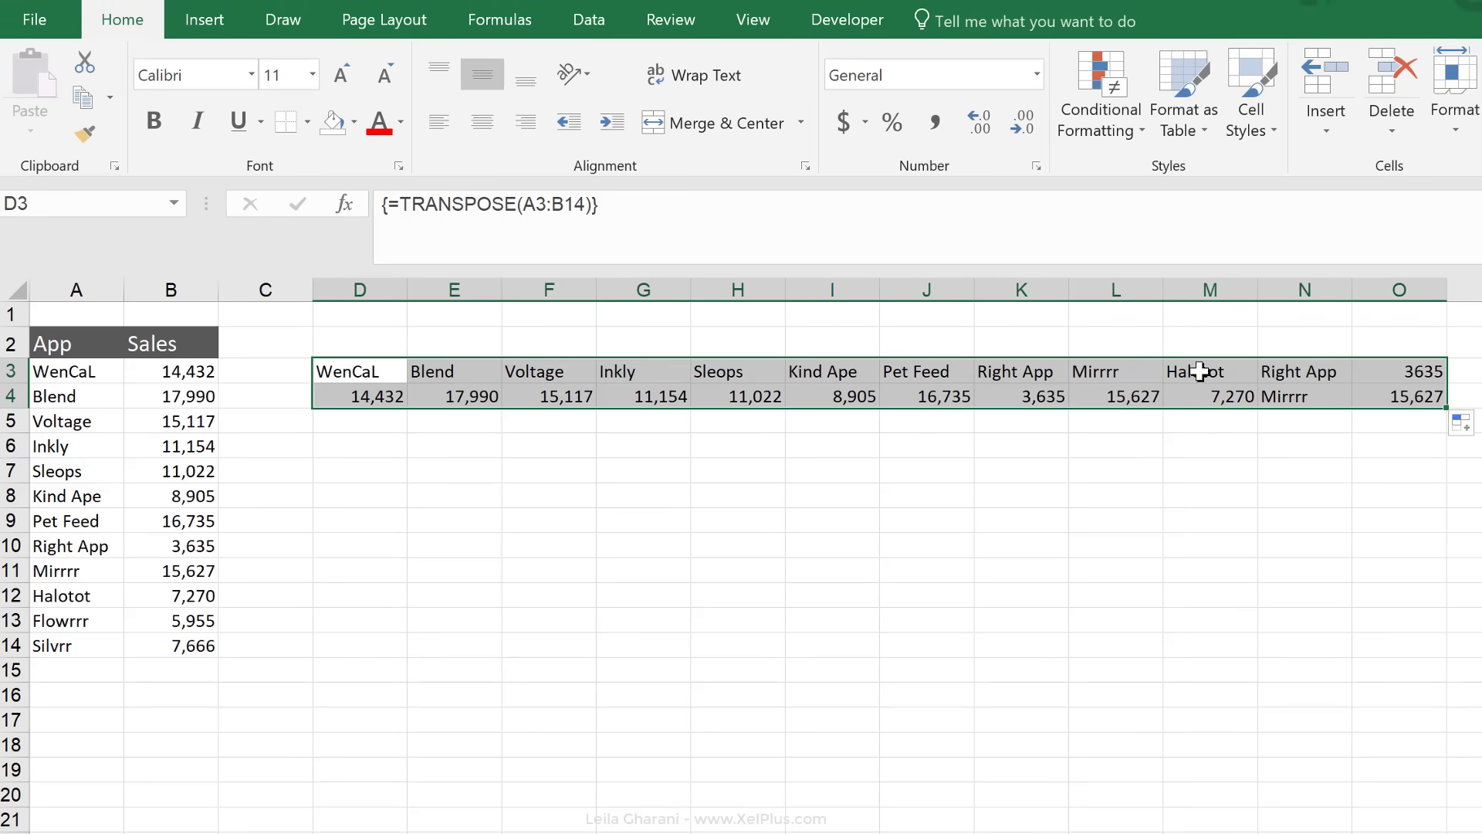
click(690, 214)
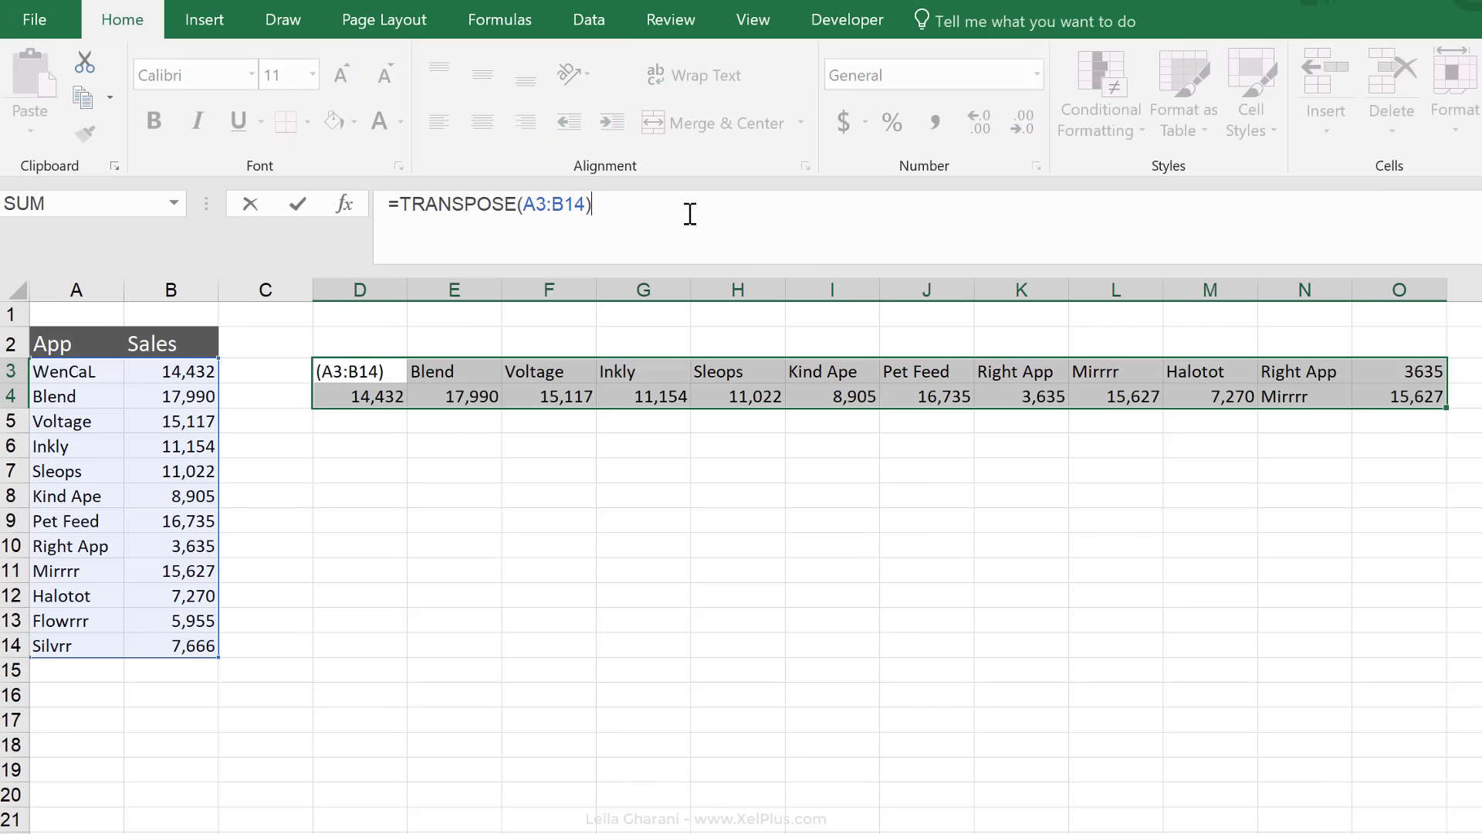
key(ctrl+shift+Return)
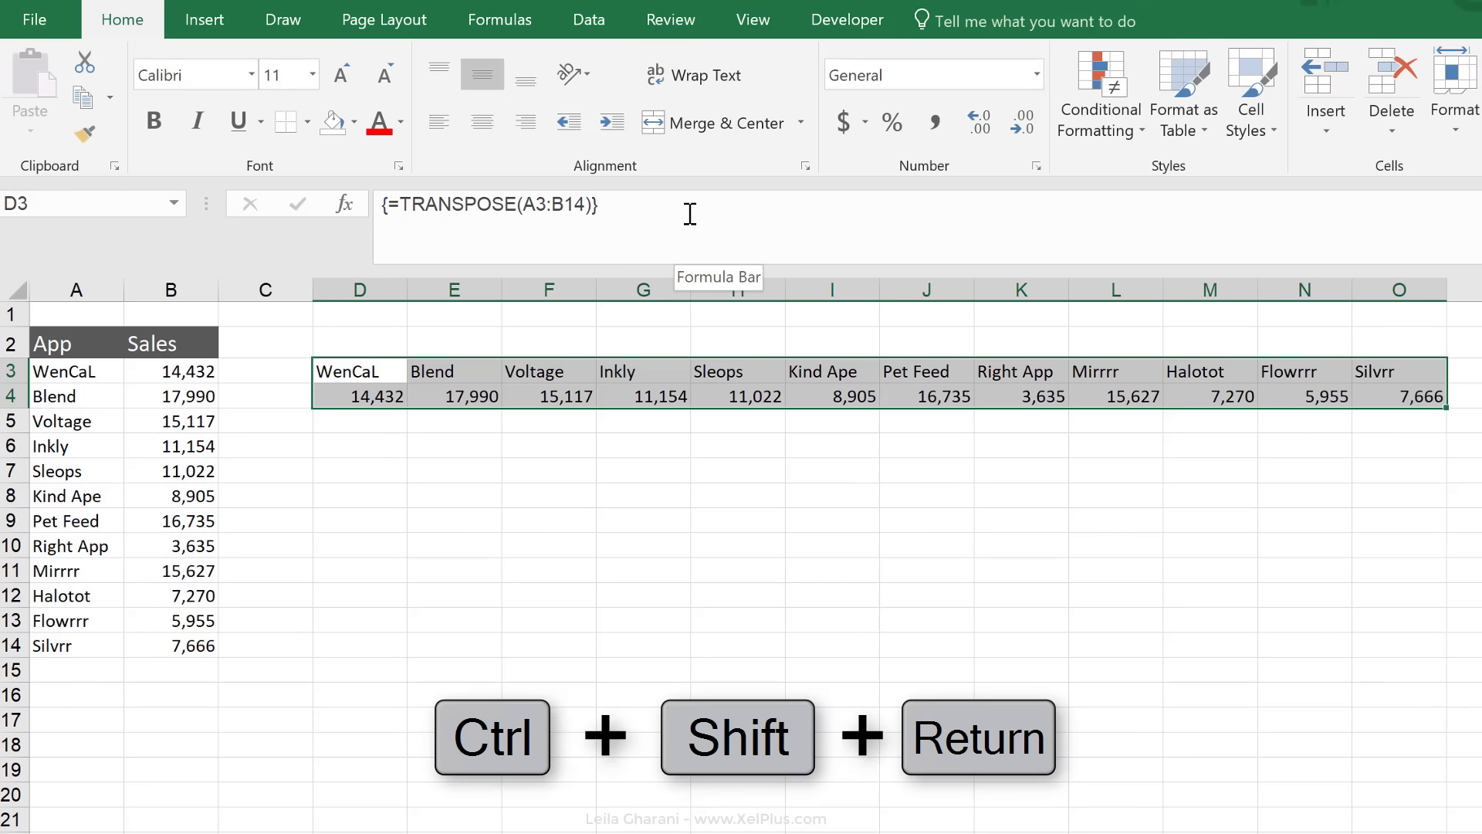
click(1379, 394)
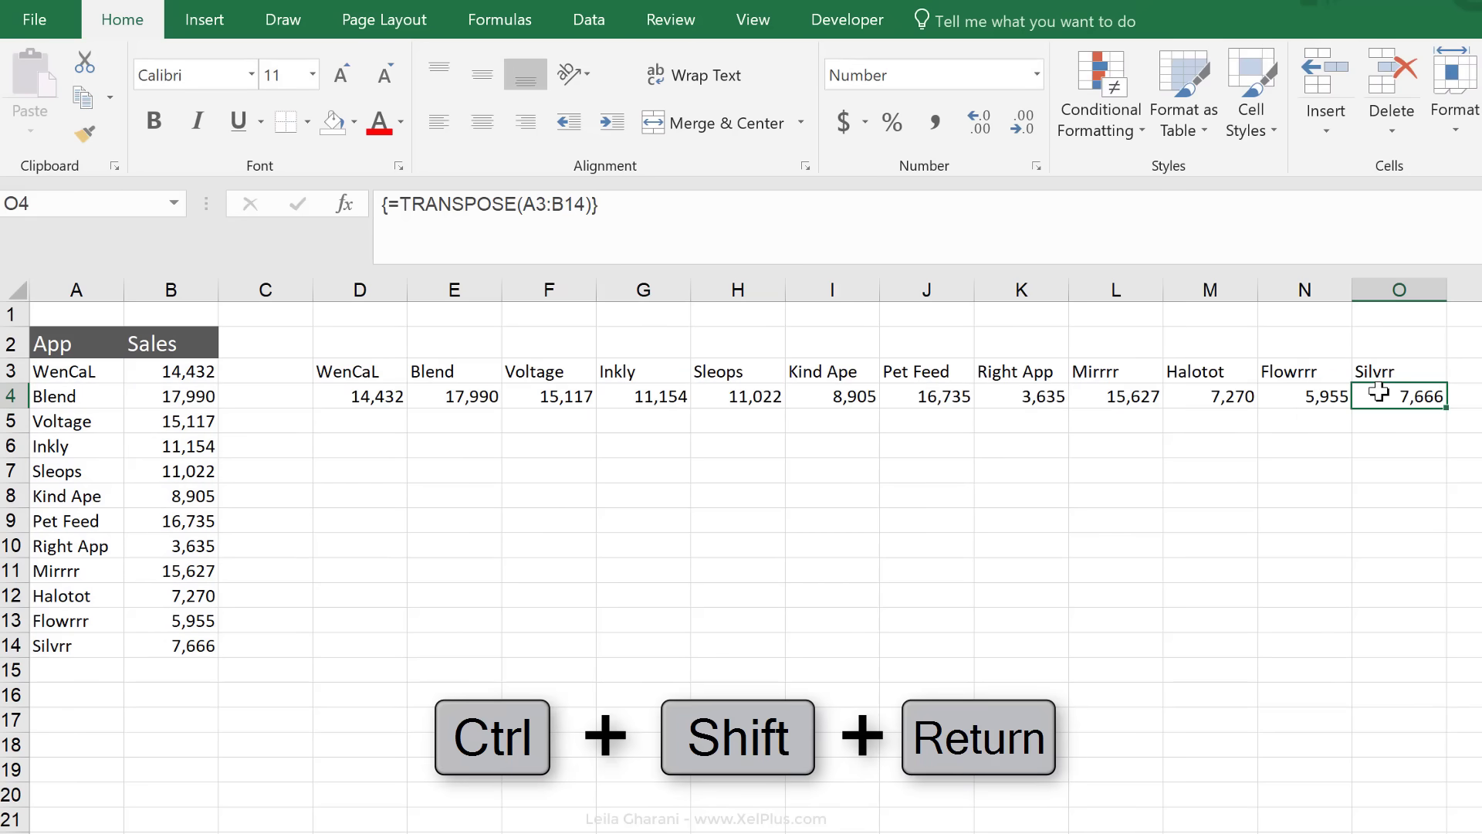
- Change Silvrr's sales in B14 to 3
click(181, 661)
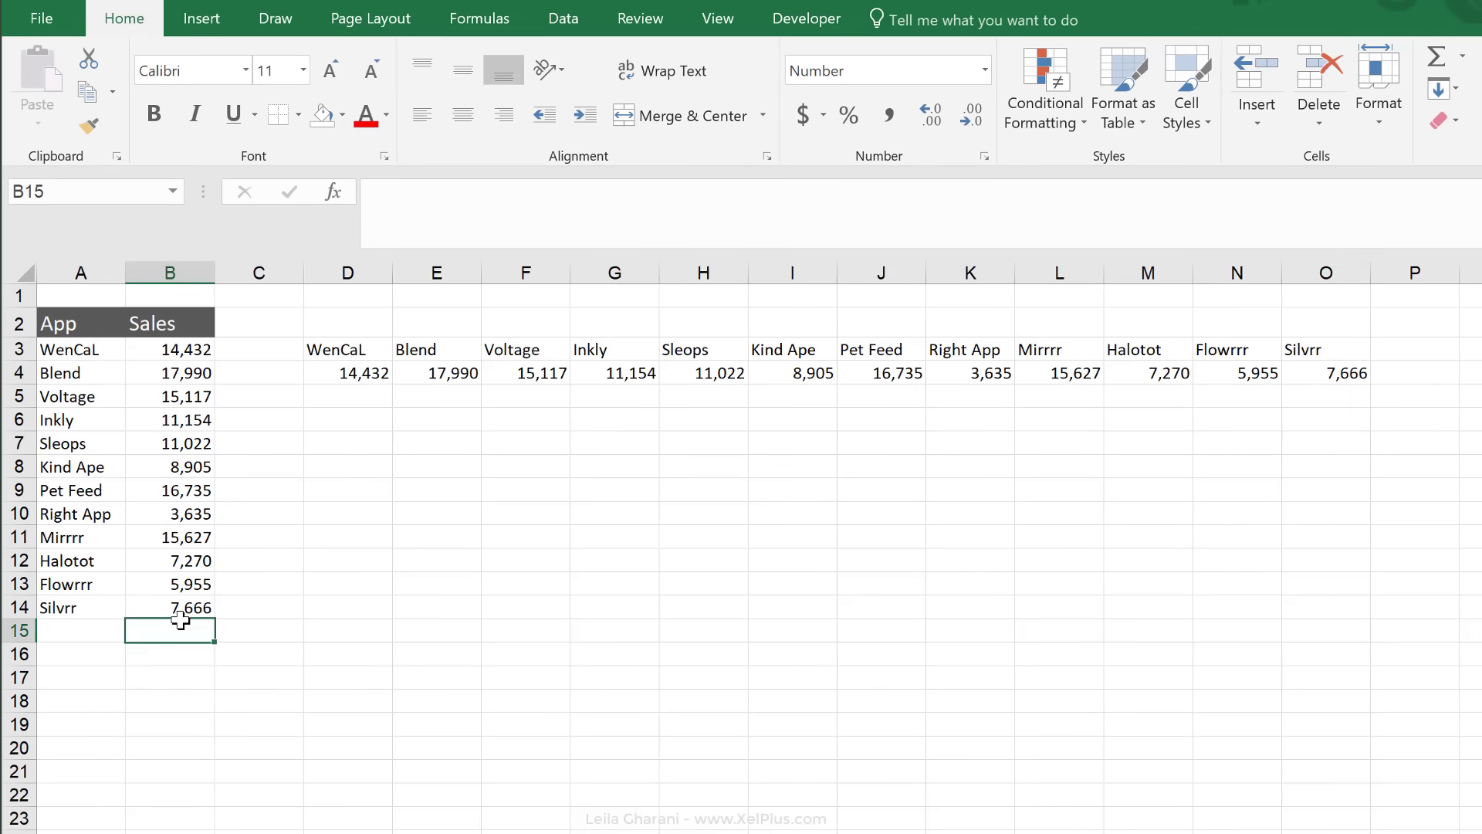
click(194, 605)
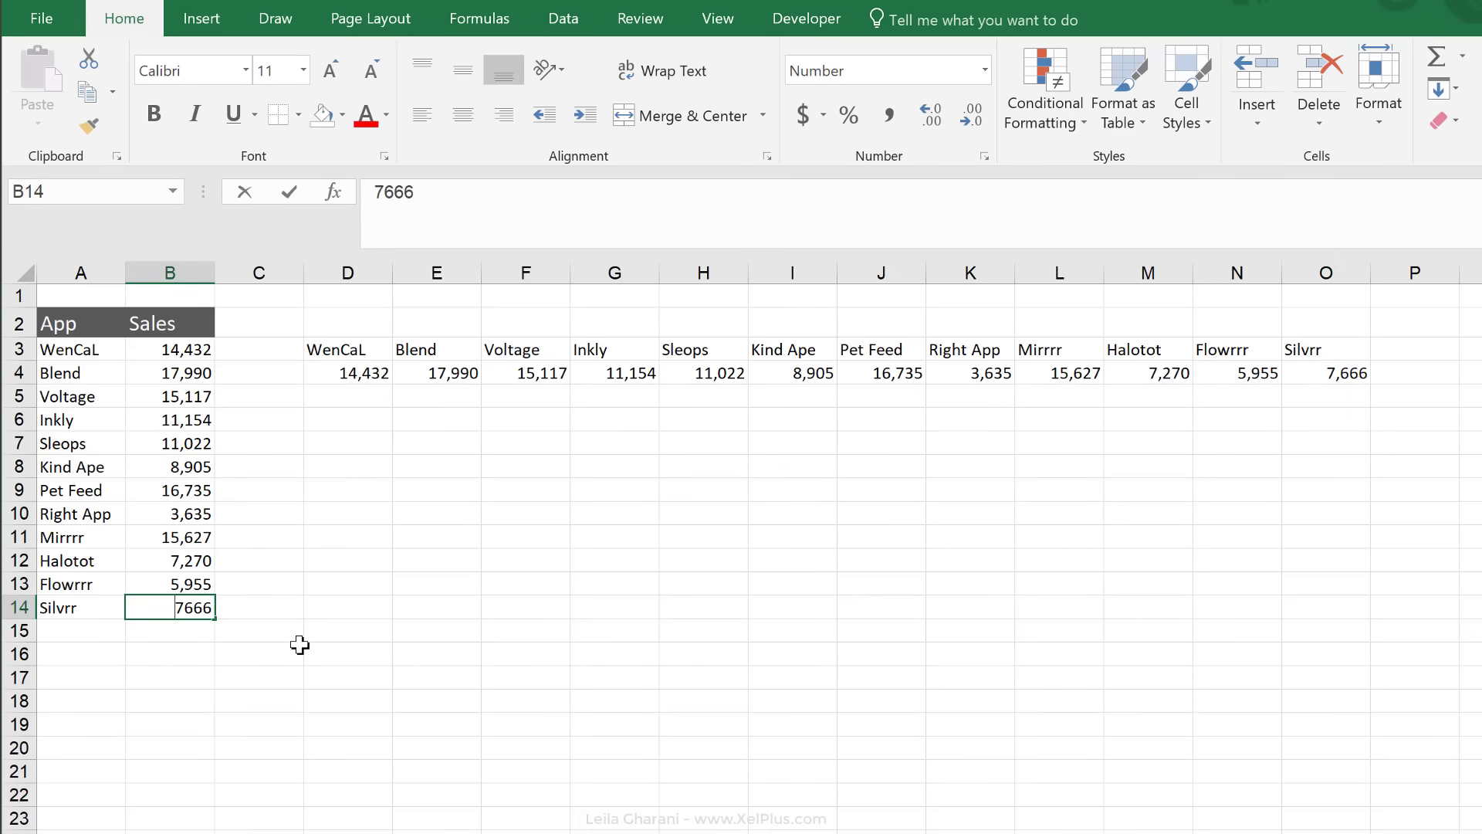
text(3)
key(ctrl+Return)
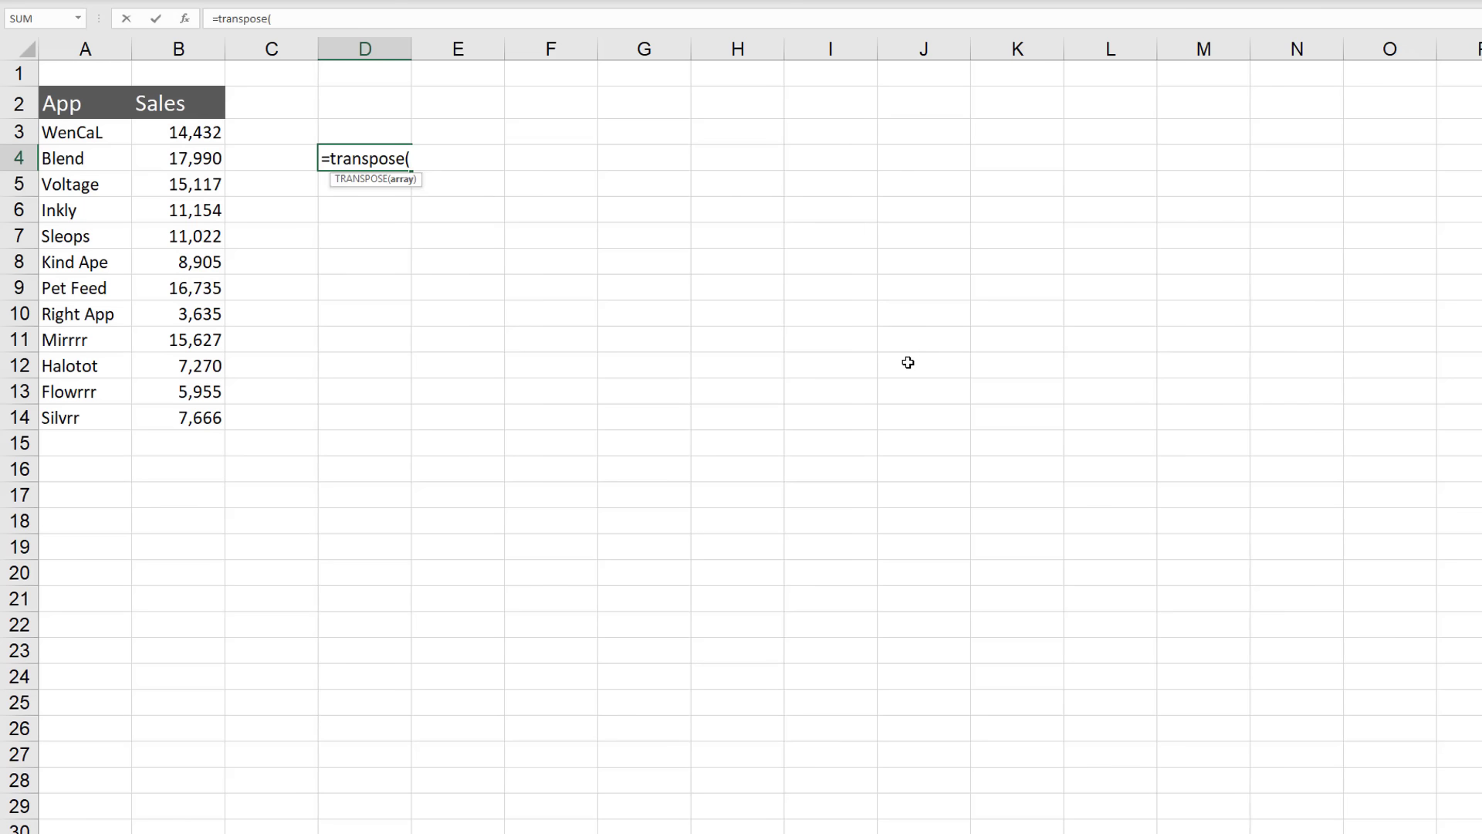
- Supply A3:B14 to the TRANSPOSE formula in D4 and let it spill across D4:O5
drag(77, 130, 184, 402)
key(Return)
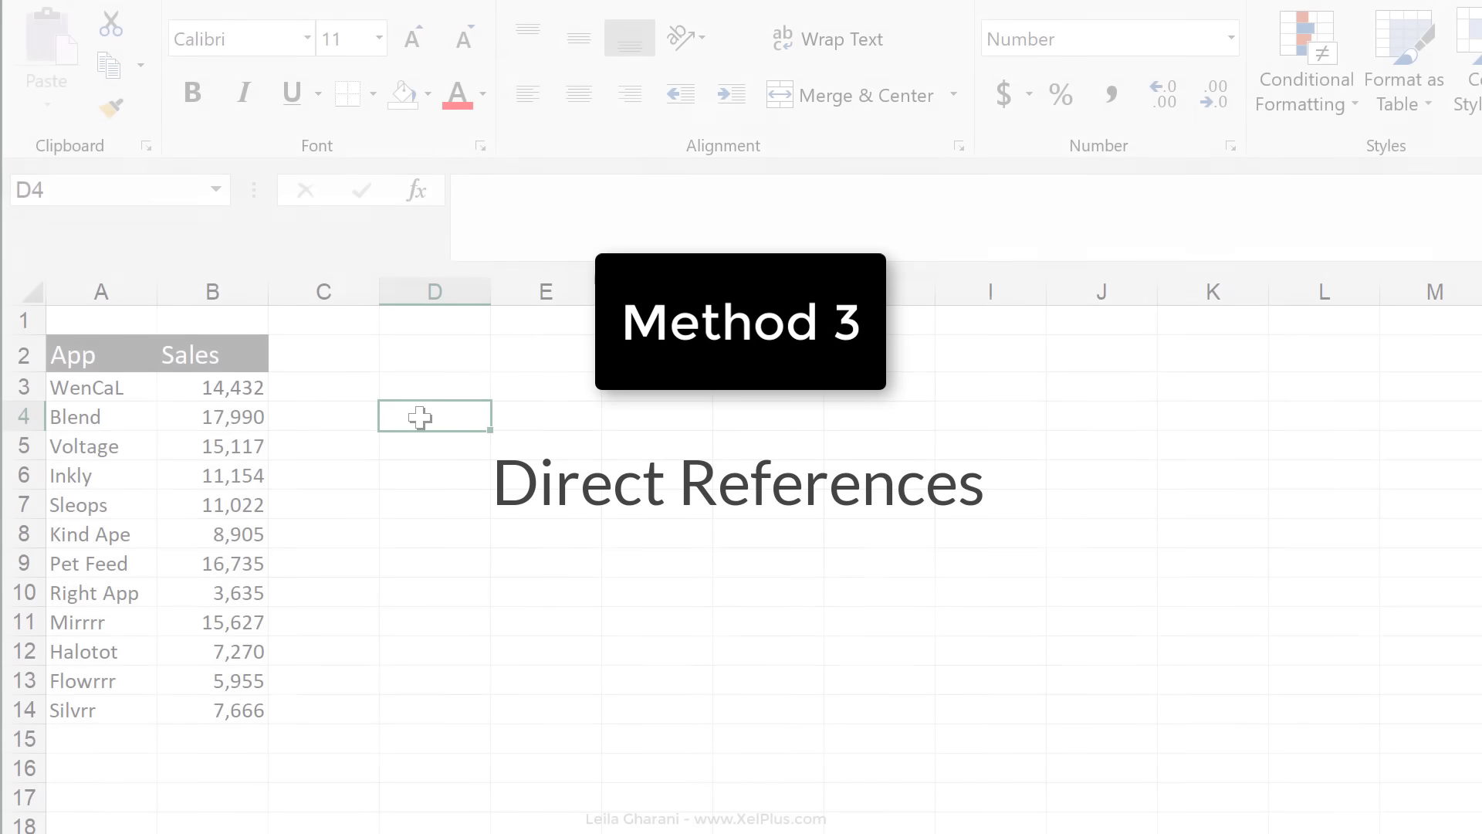
- Link D4 to A3 (WenCaL) and E4 to A4 (Blend) with direct references
text(=)
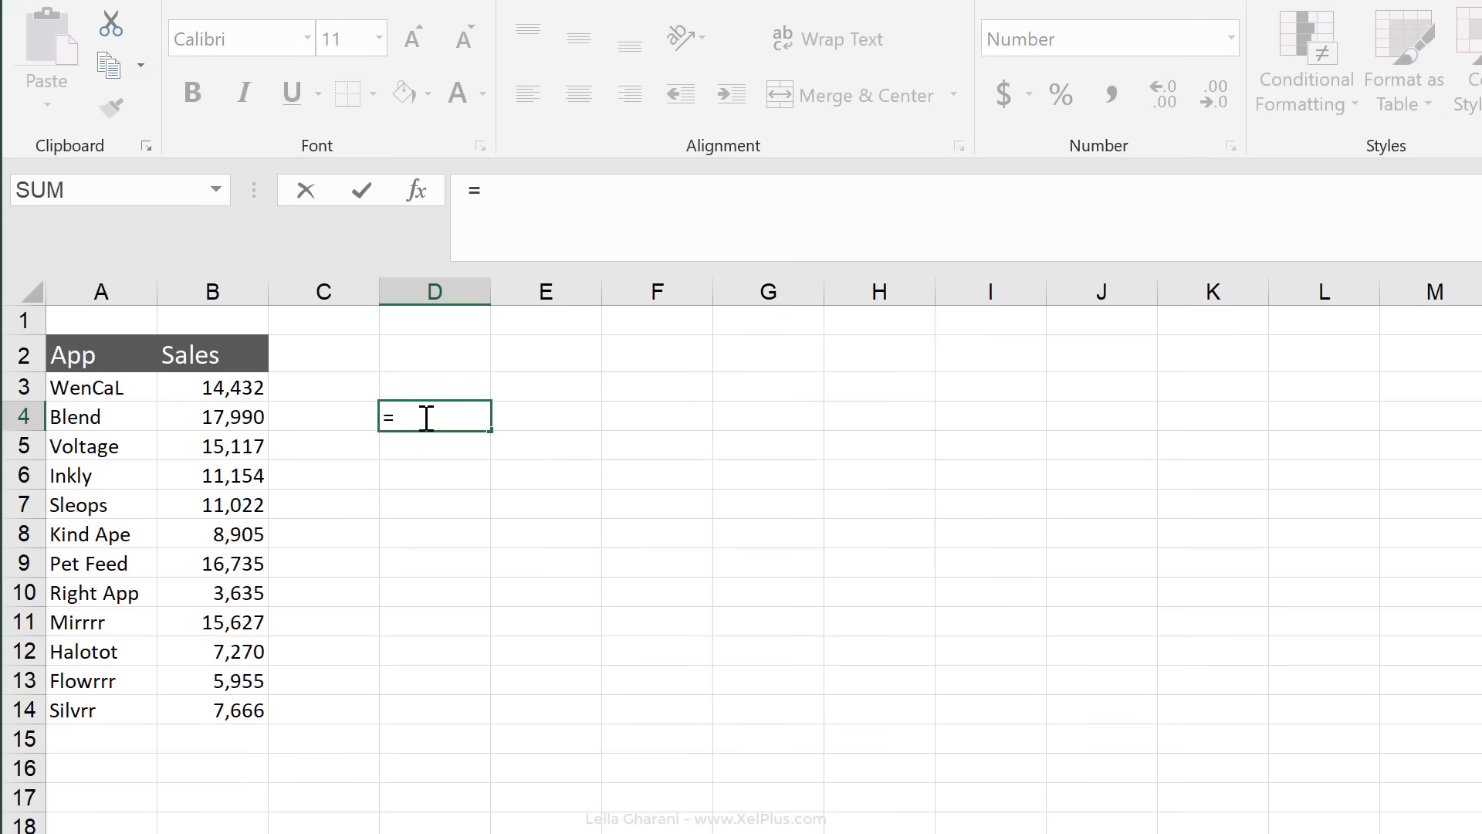
click(86, 386)
key(ctrl+Return)
click(530, 415)
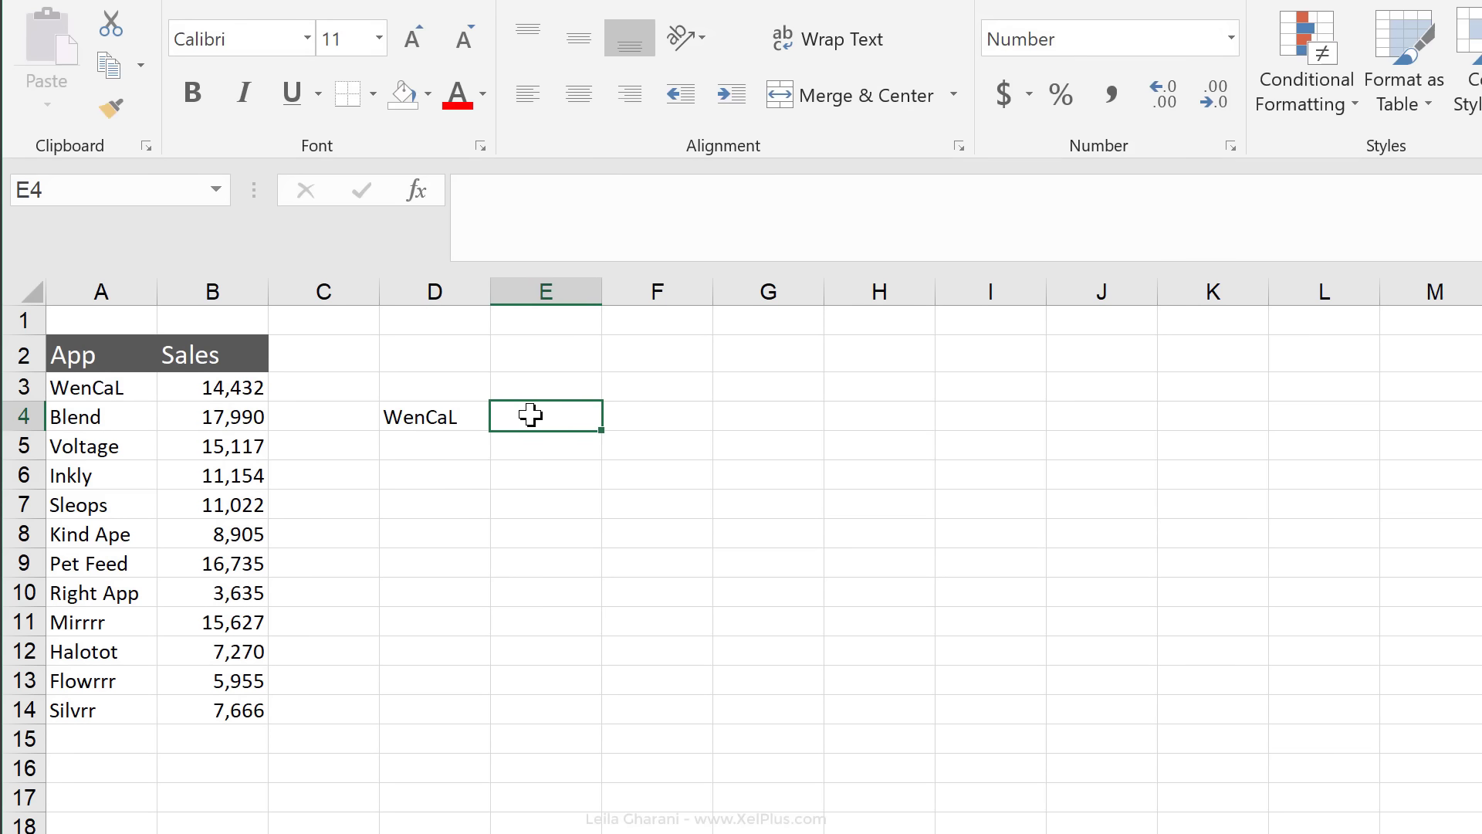
text(=)
click(132, 414)
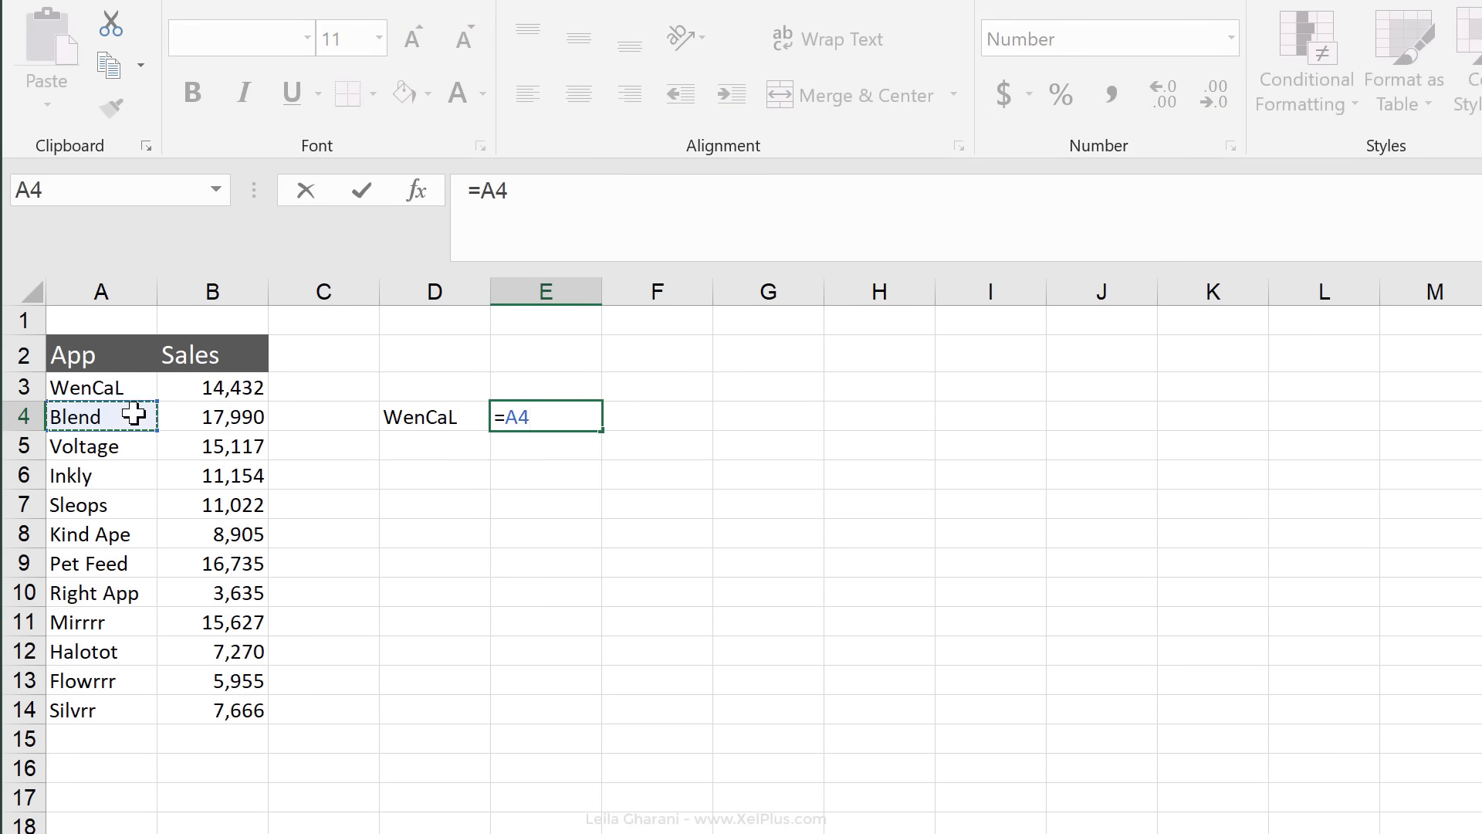
key(ctrl+Return)
- Fill D4's formula right into E4 and set E4 to =B3, showing 14,432
click(430, 395)
click(452, 414)
drag(495, 434, 605, 424)
click(569, 418)
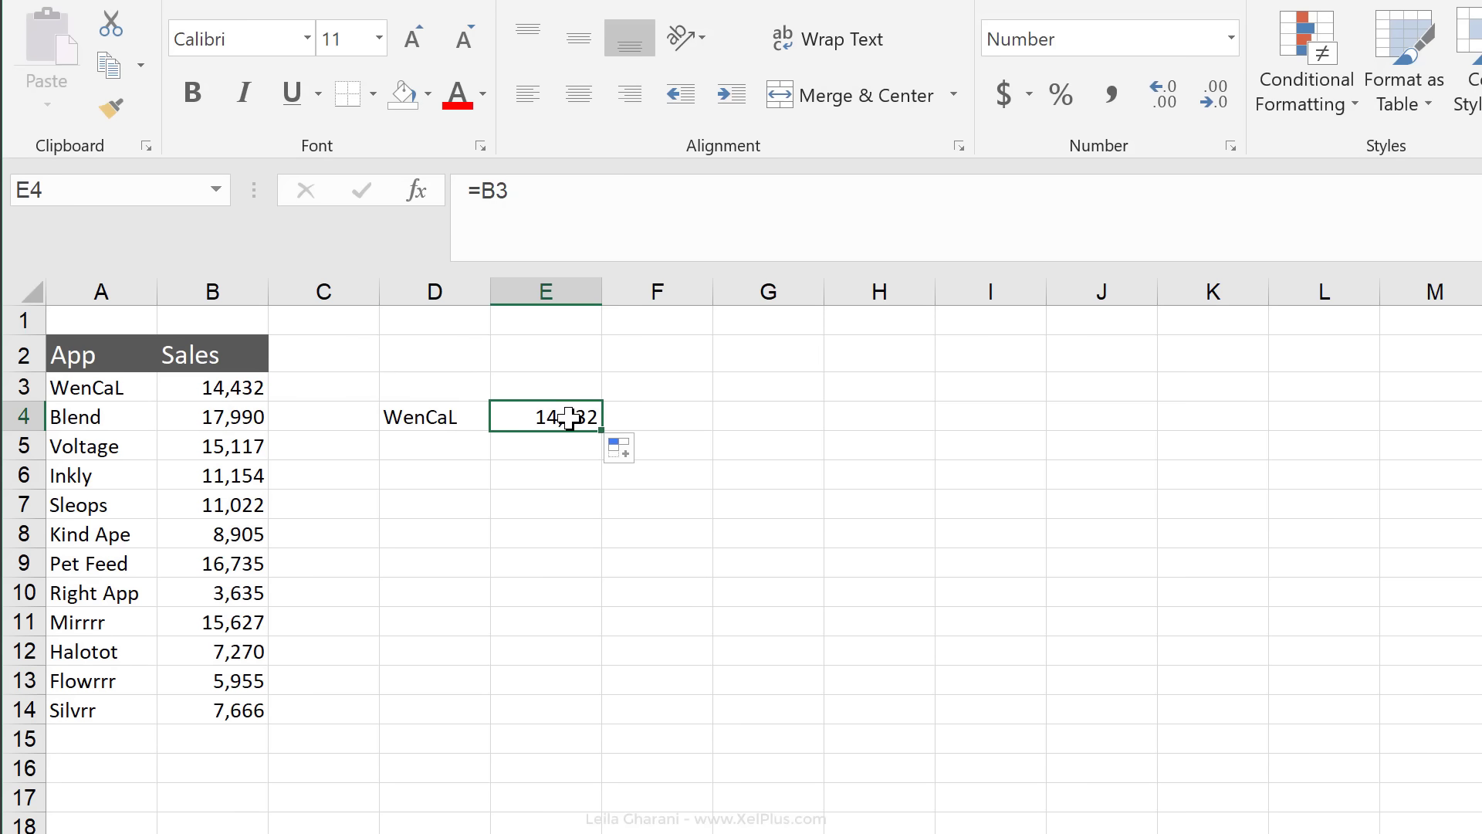
click(585, 218)
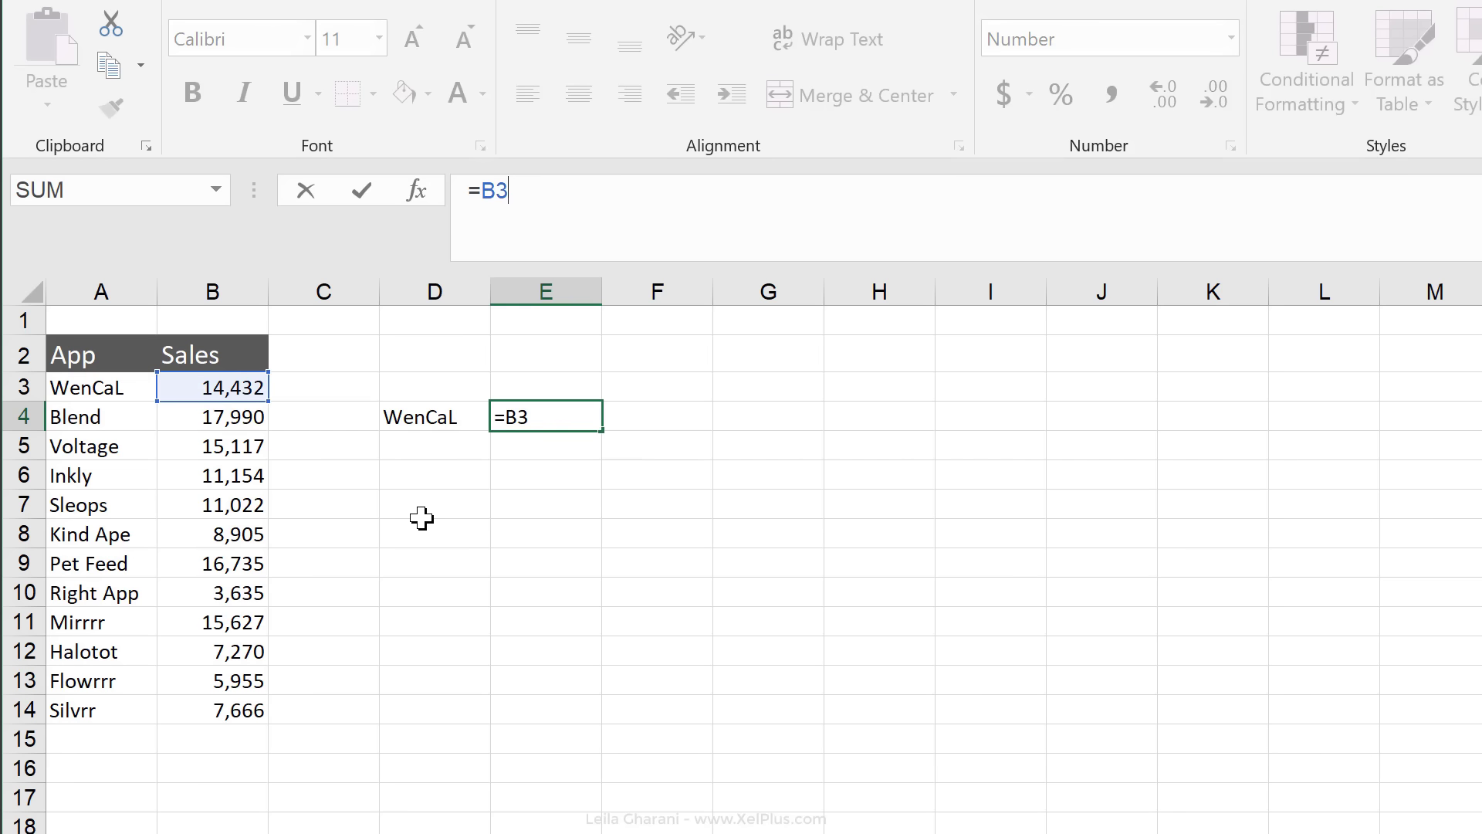
key(ctrl+Return)
click(639, 421)
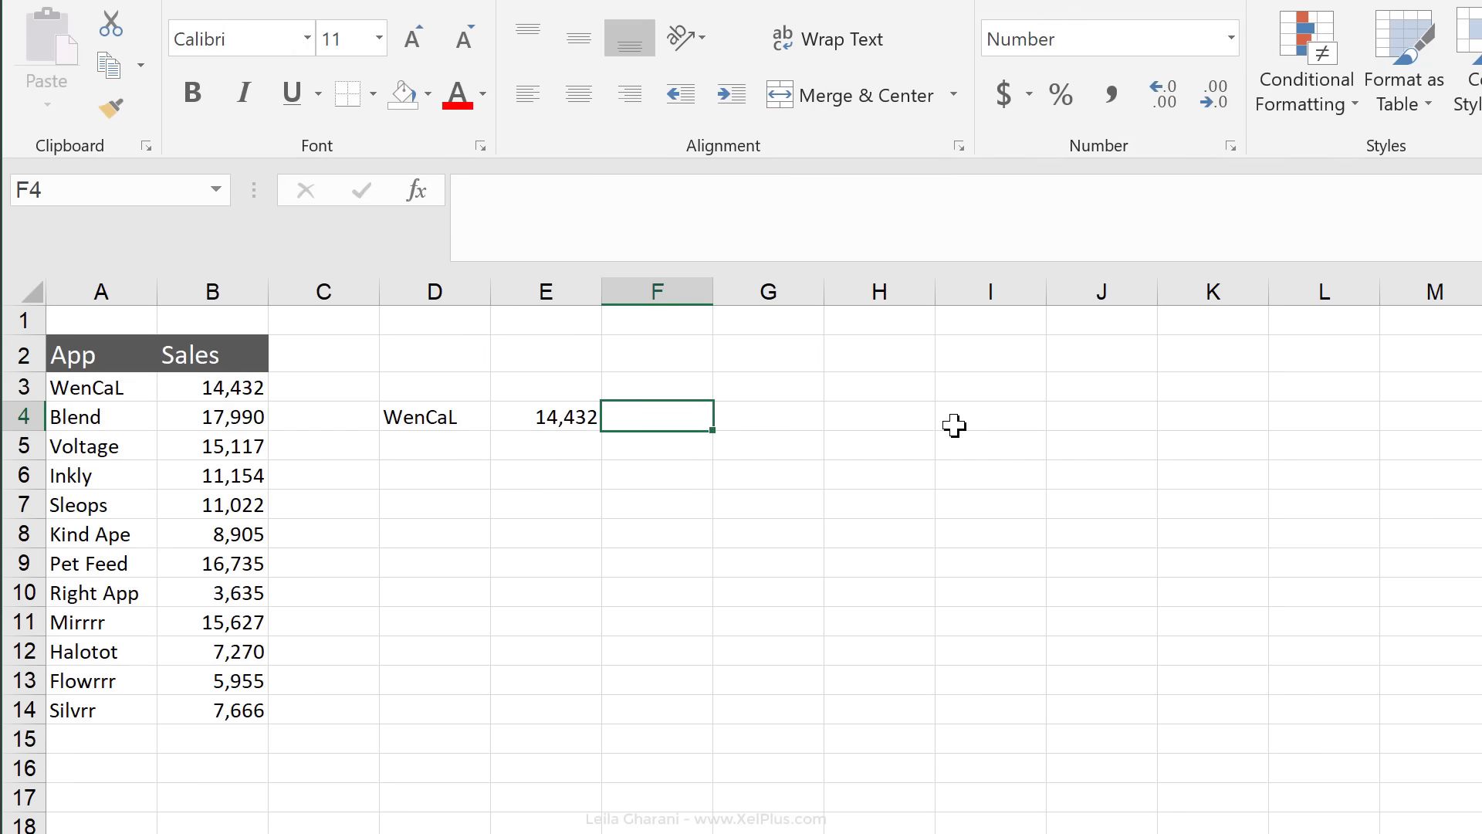
click(443, 420)
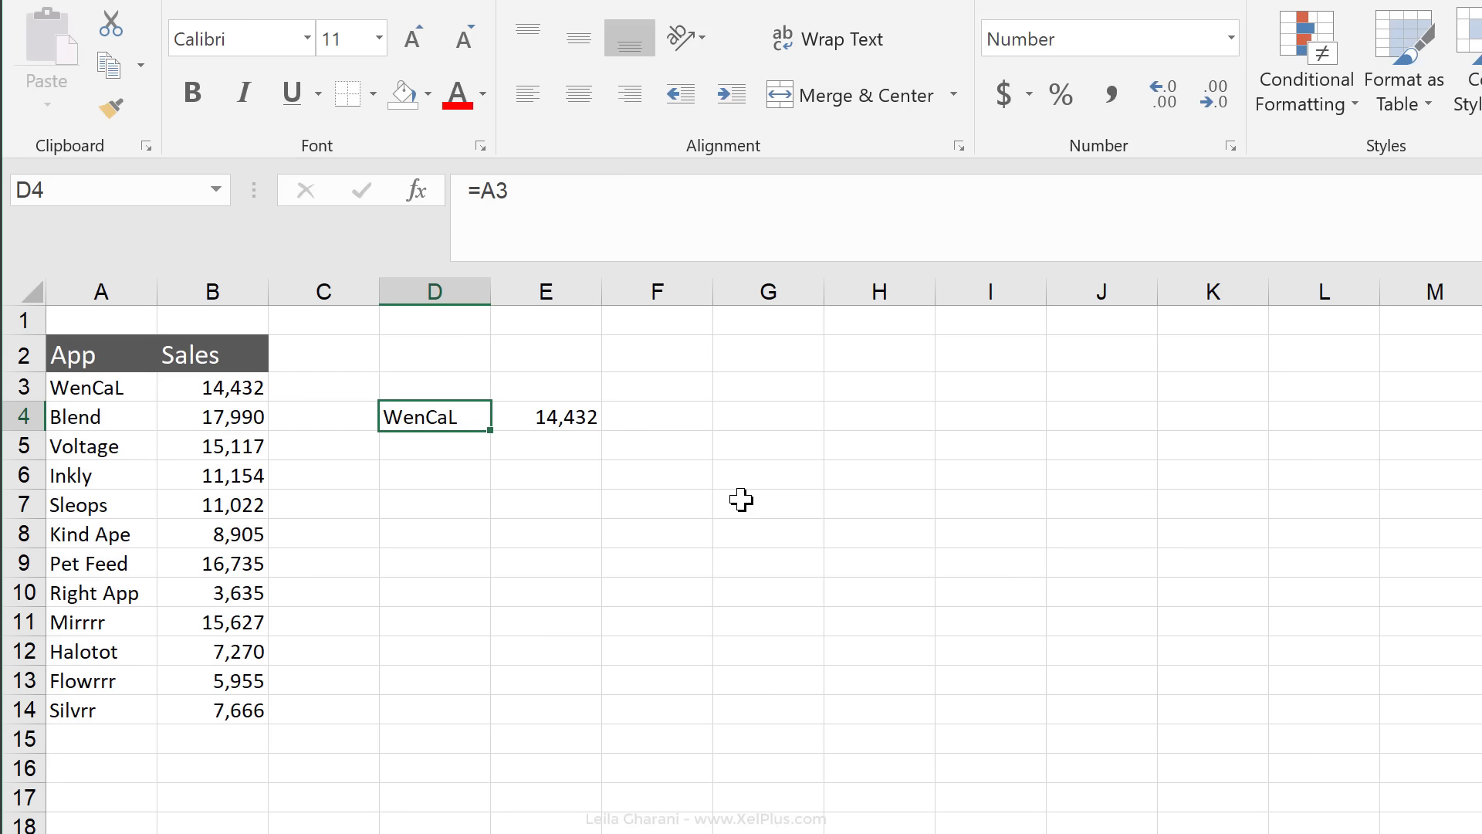
- Replace D4's formula with text lgA3 and enter lgB3 in D5
key(Delete)
text(A3)
key(Tab)
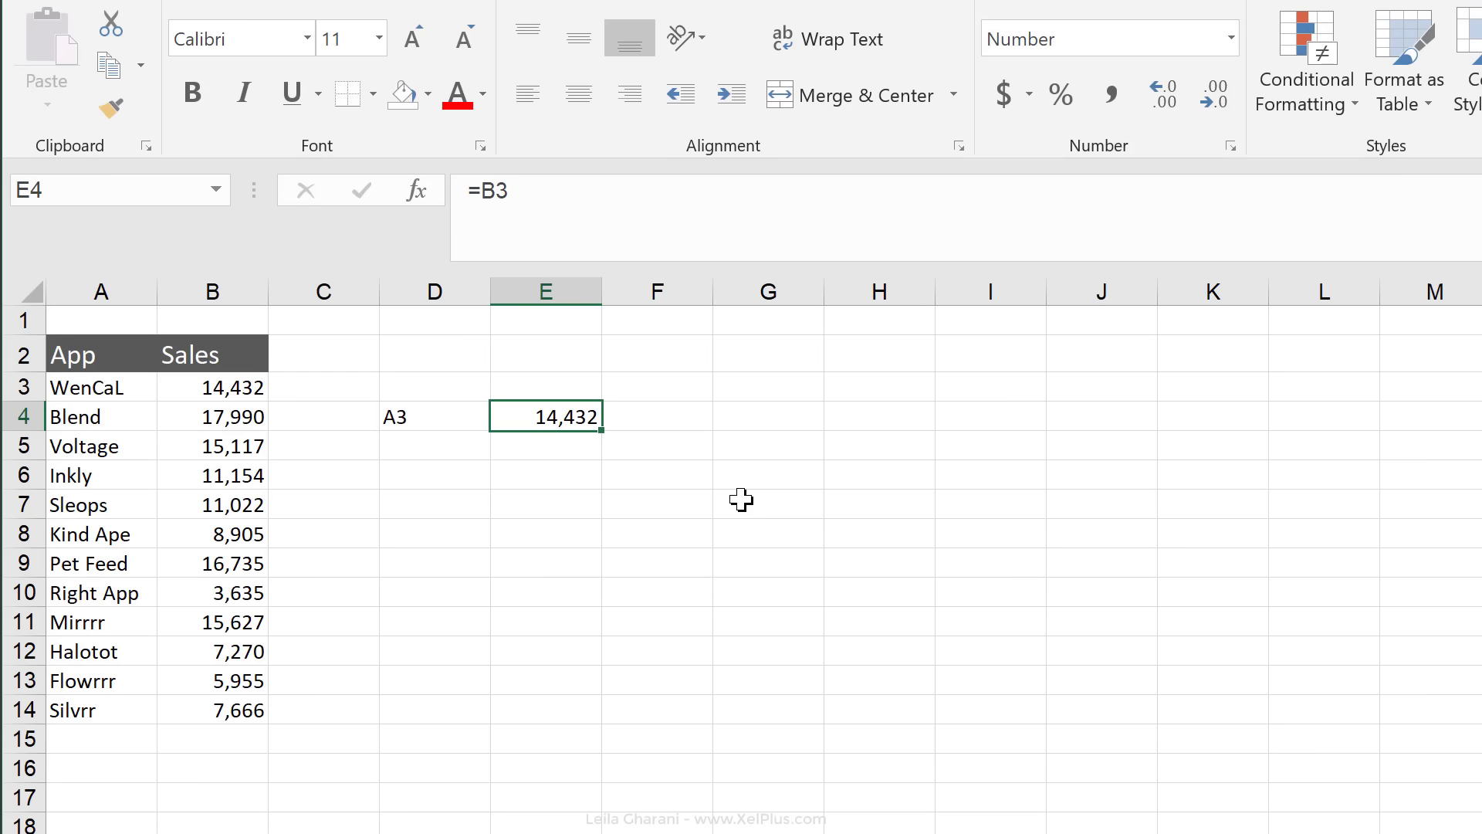
click(409, 411)
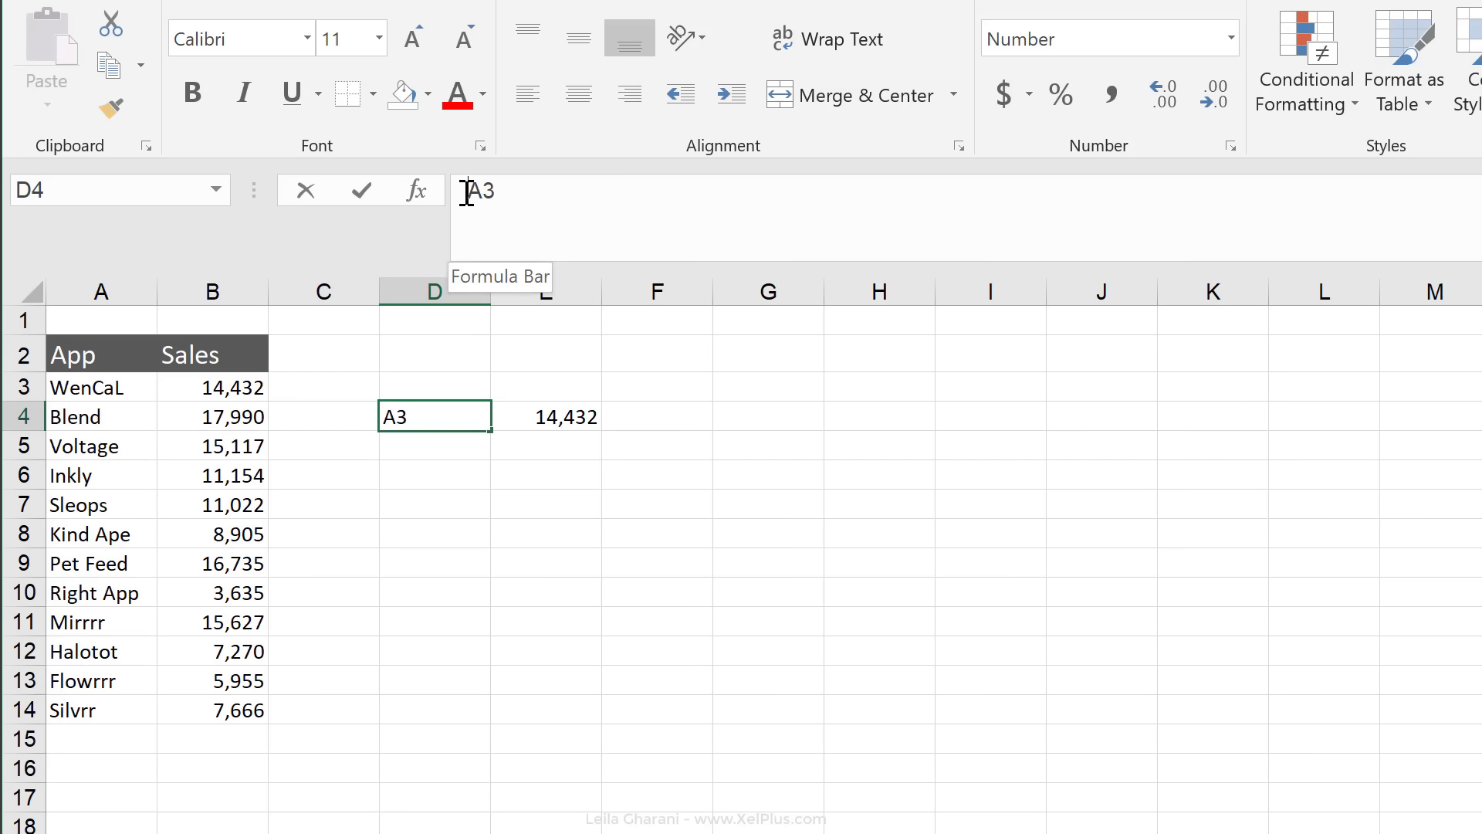
click(467, 192)
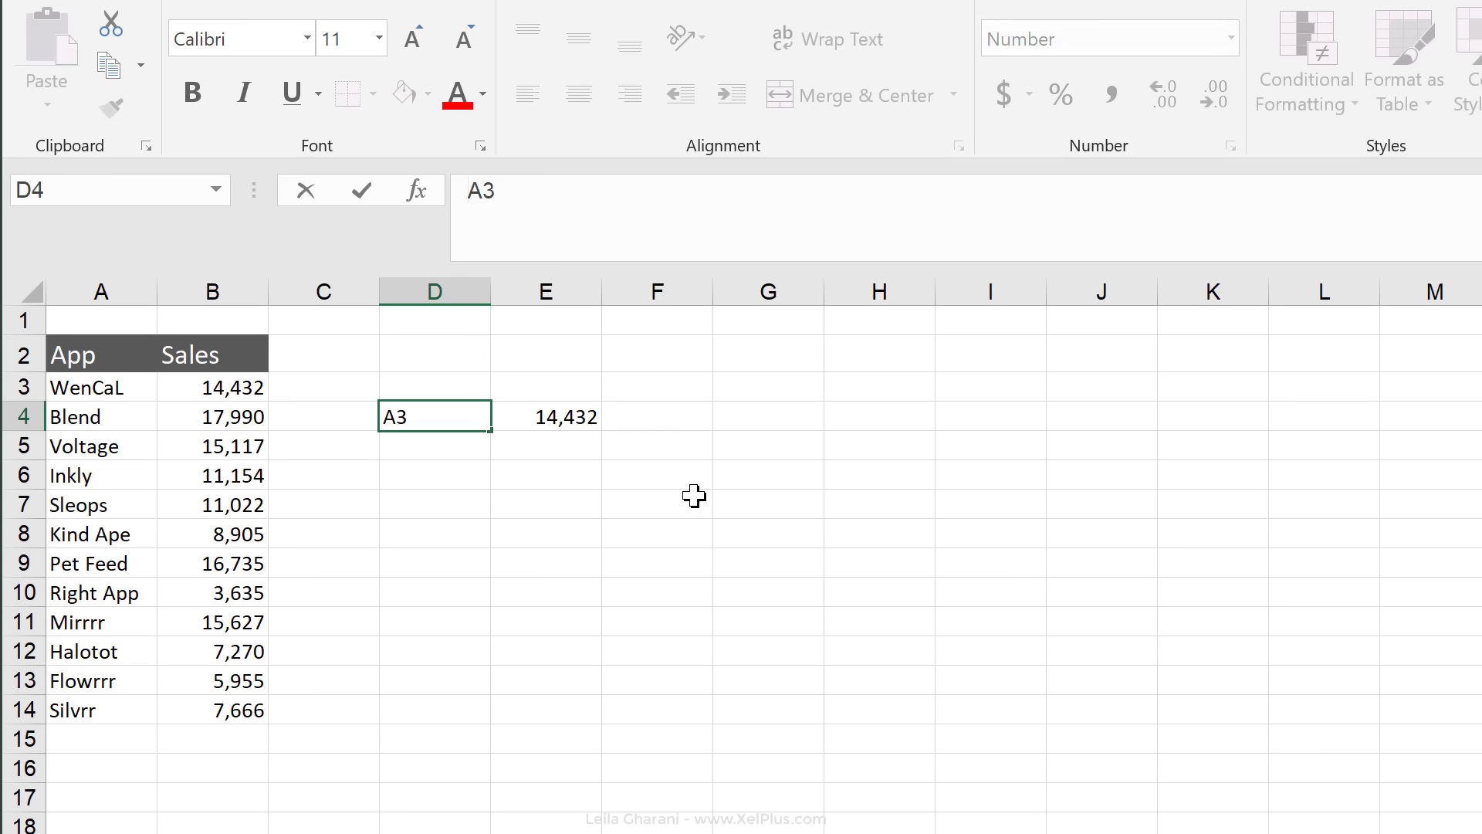
text(lg)
key(ctrl+Return)
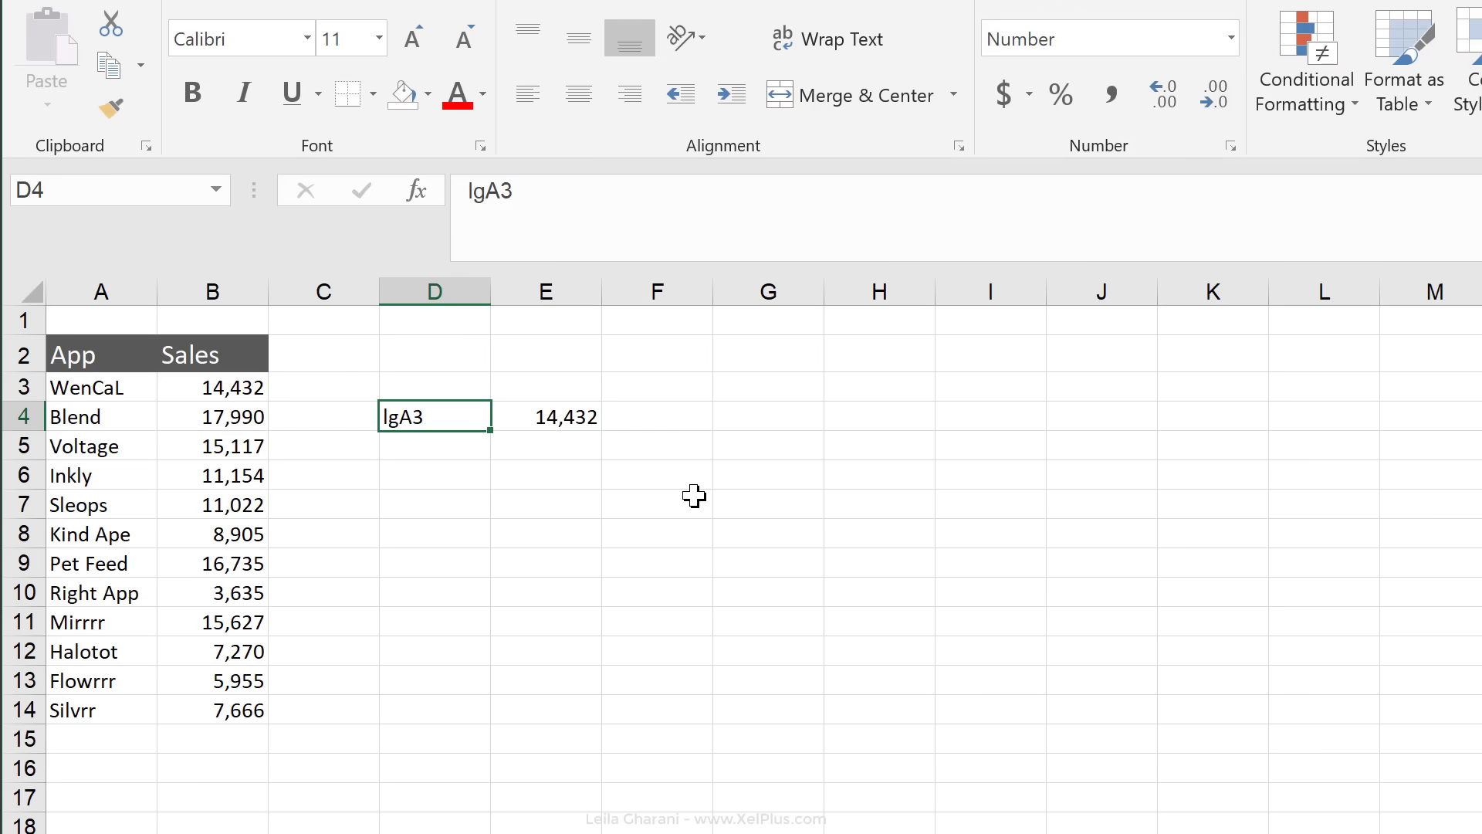
key(Down)
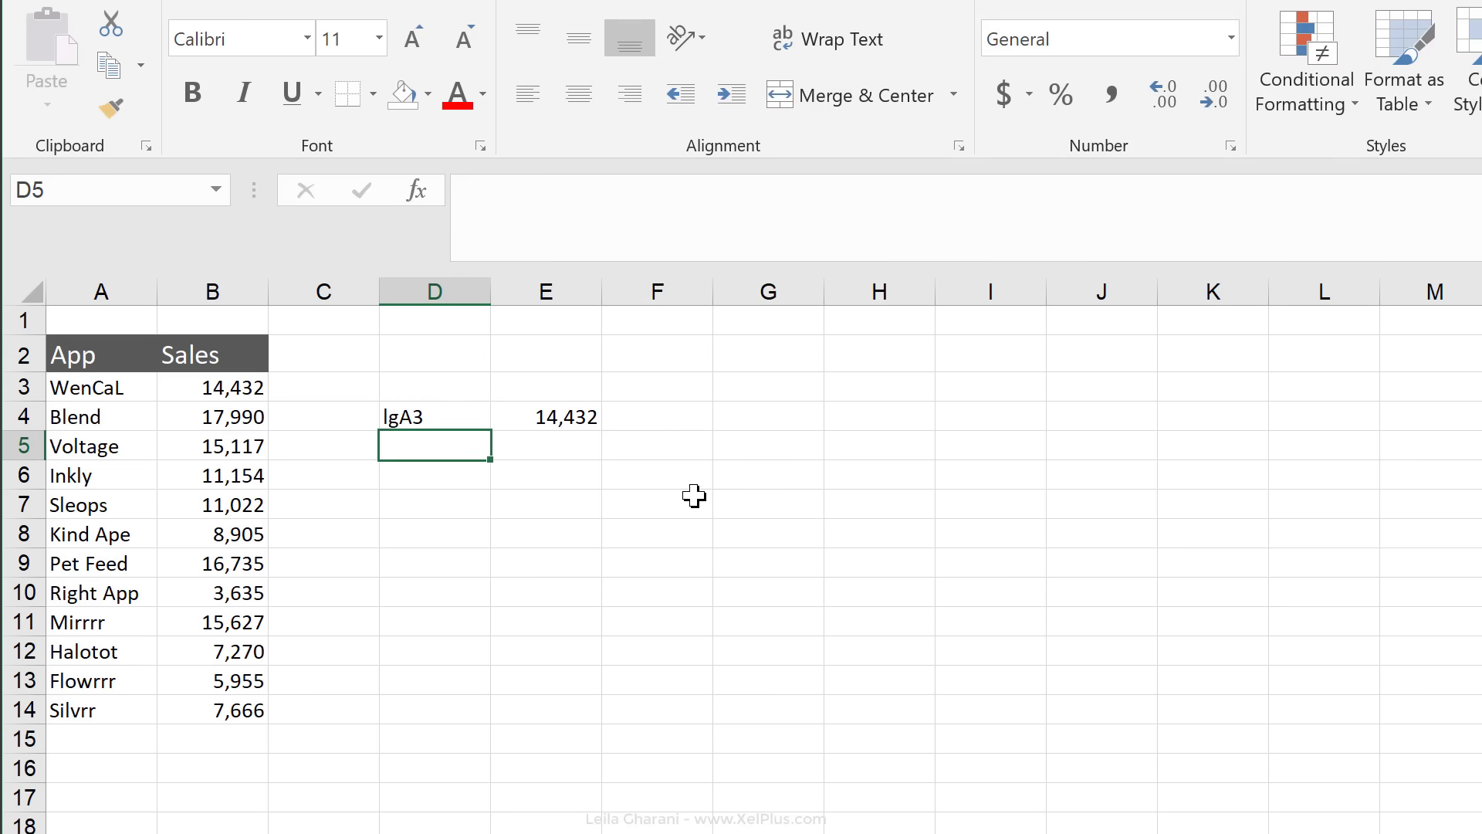
text(lg)
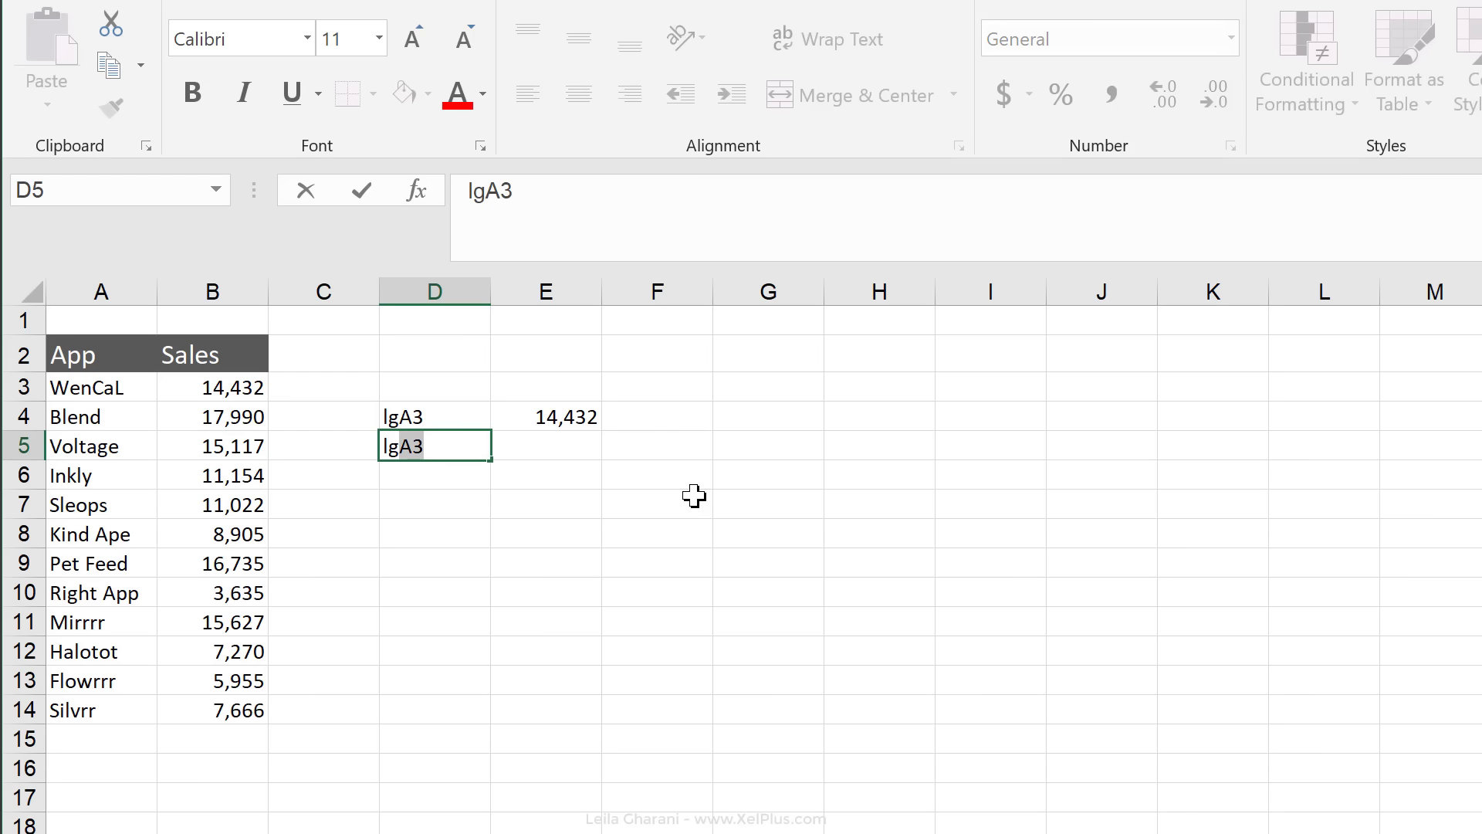
text(B3)
key(ctrl+Return)
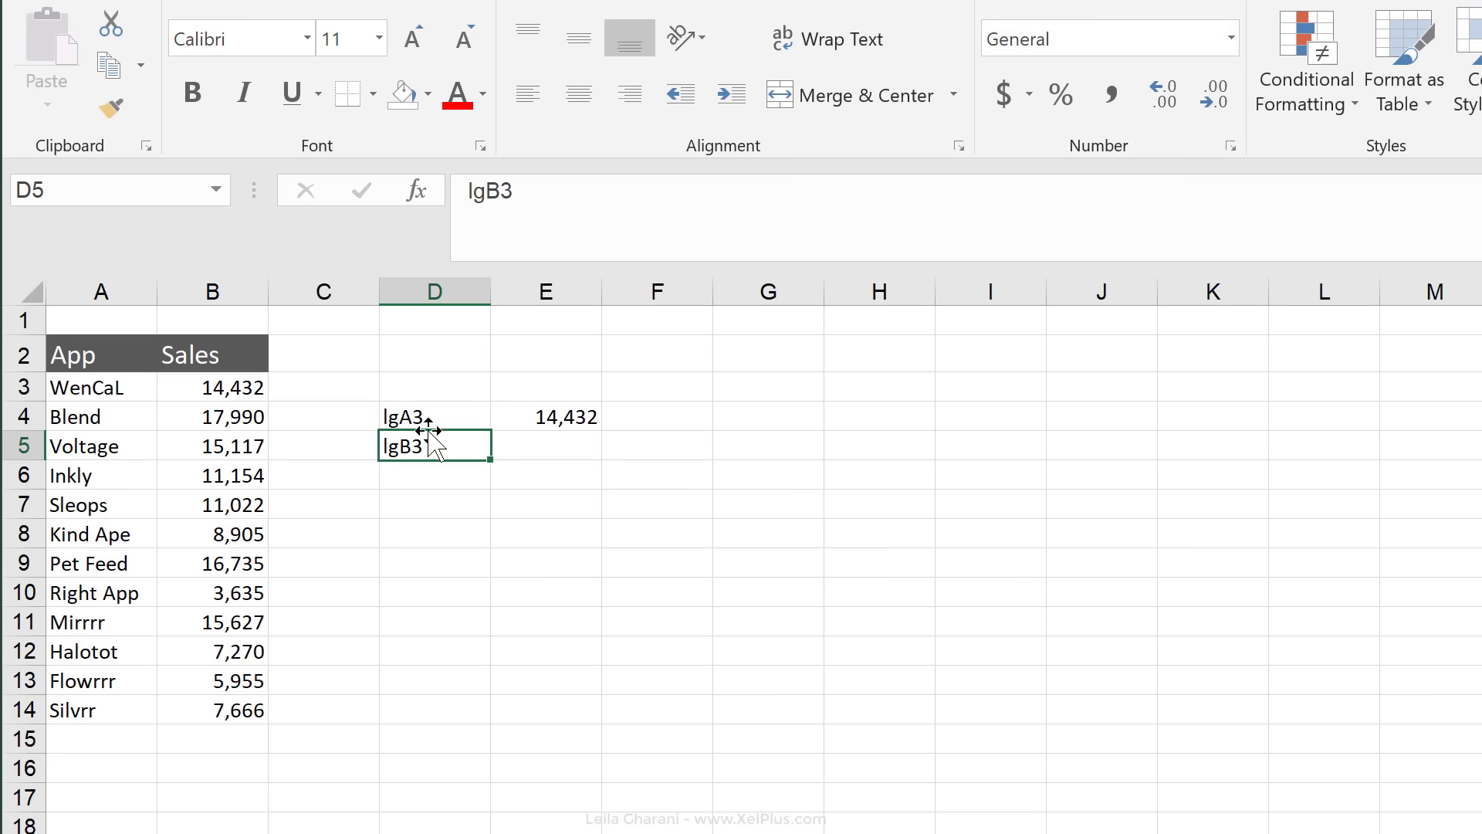
- Fill D4:D5 right to column O, producing lgA3–lgA14 and lgB3–lgB14
click(260, 389)
click(459, 423)
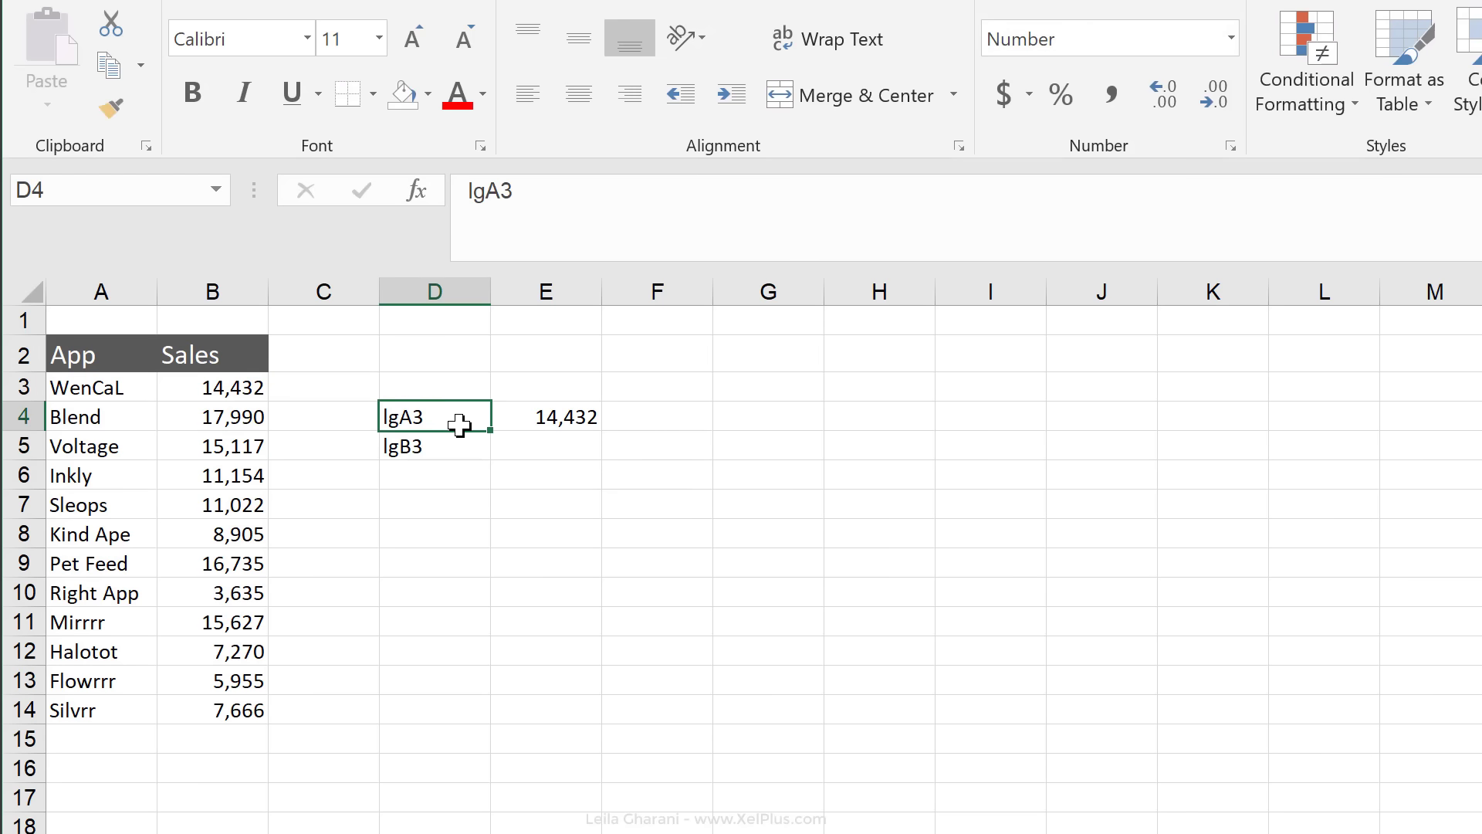
drag(459, 425, 1481, 456)
drag(1246, 445, 1402, 449)
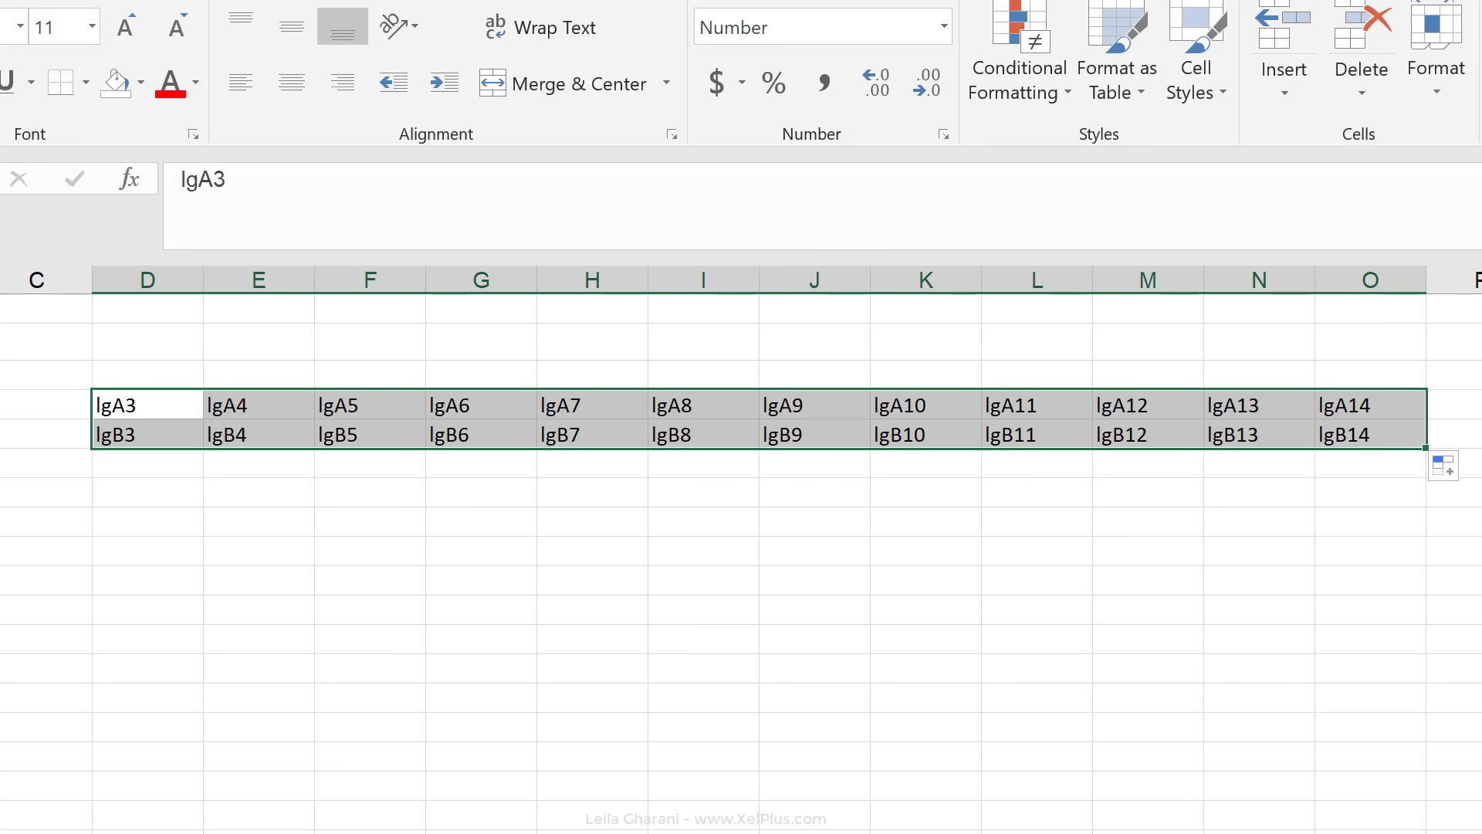
- Replace every 'lg' with '=' in D4:O5 (24 replacements), making live references
key(ctrl+h)
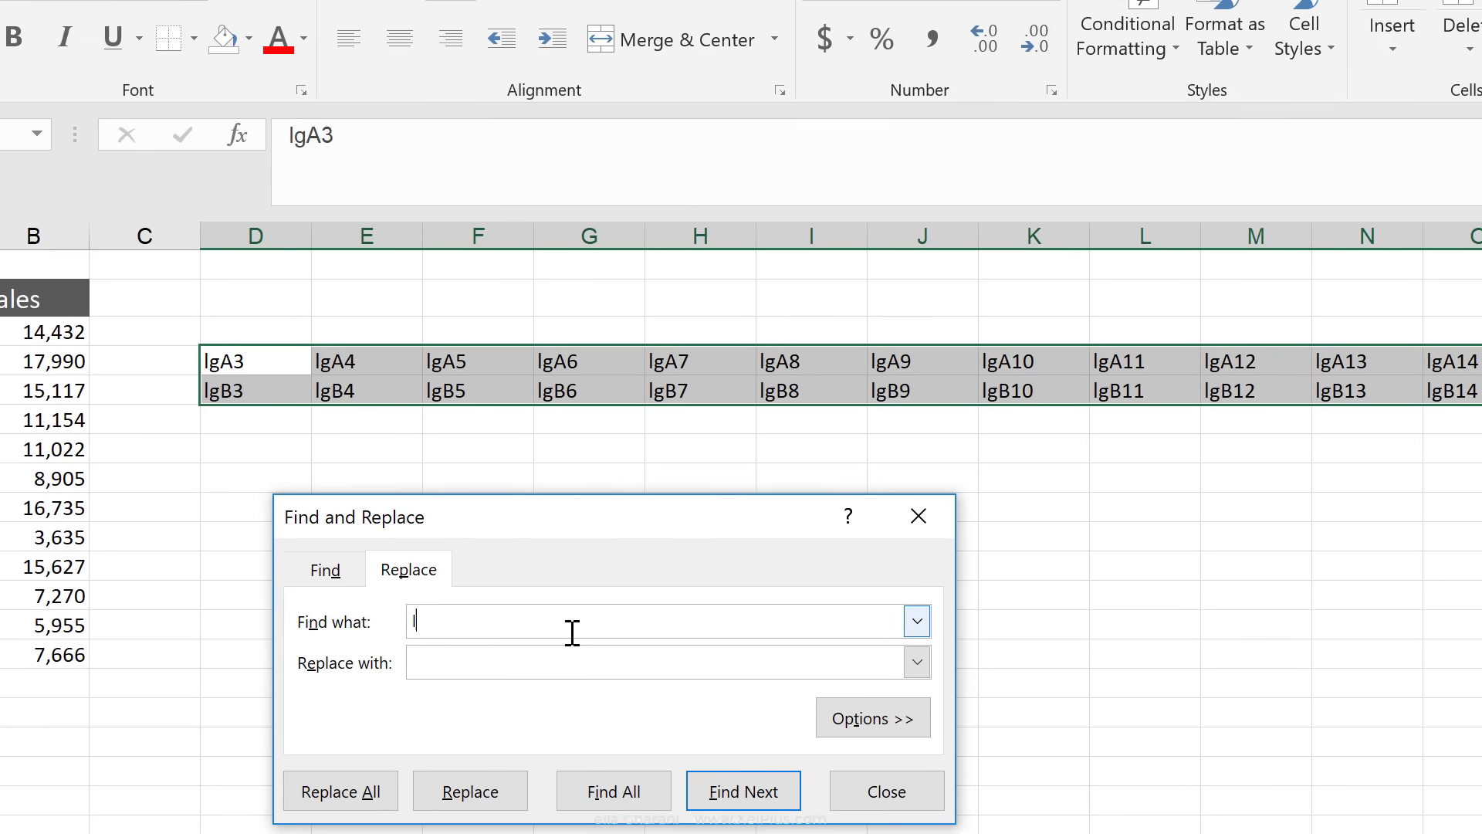
text(Ig)
click(399, 705)
text(=)
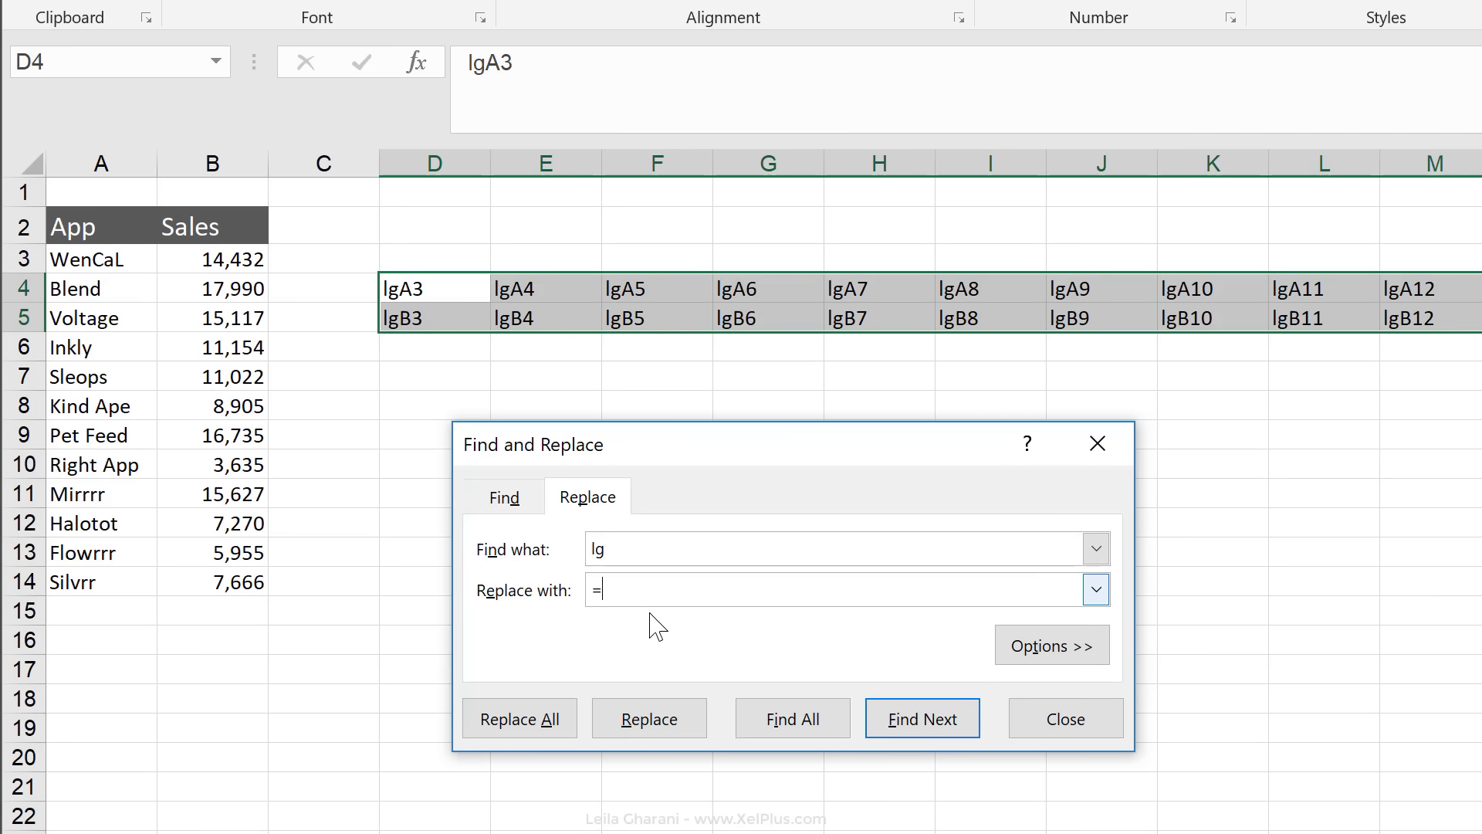
click(535, 725)
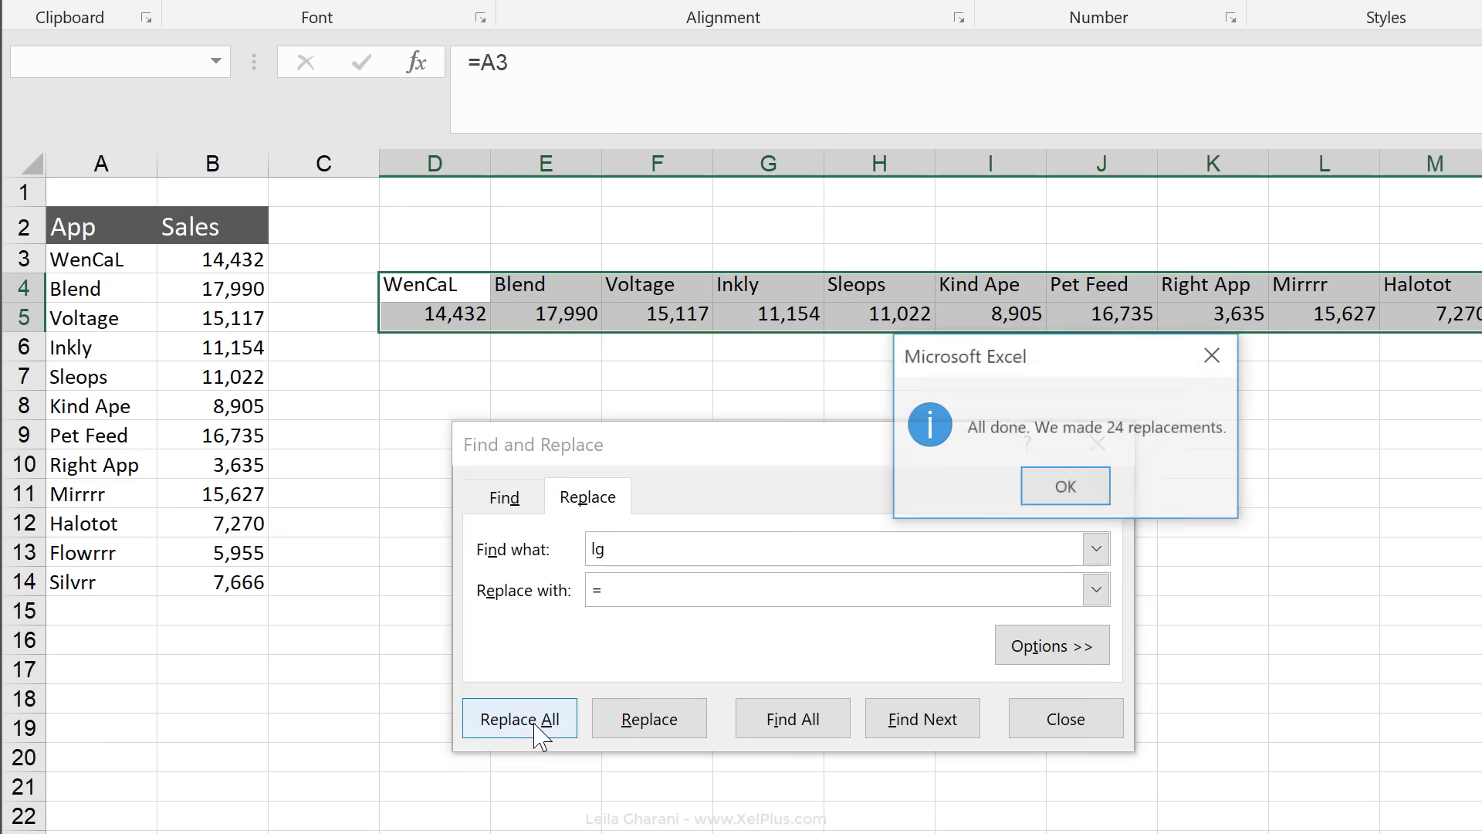
click(1065, 485)
click(1051, 717)
click(1481, 319)
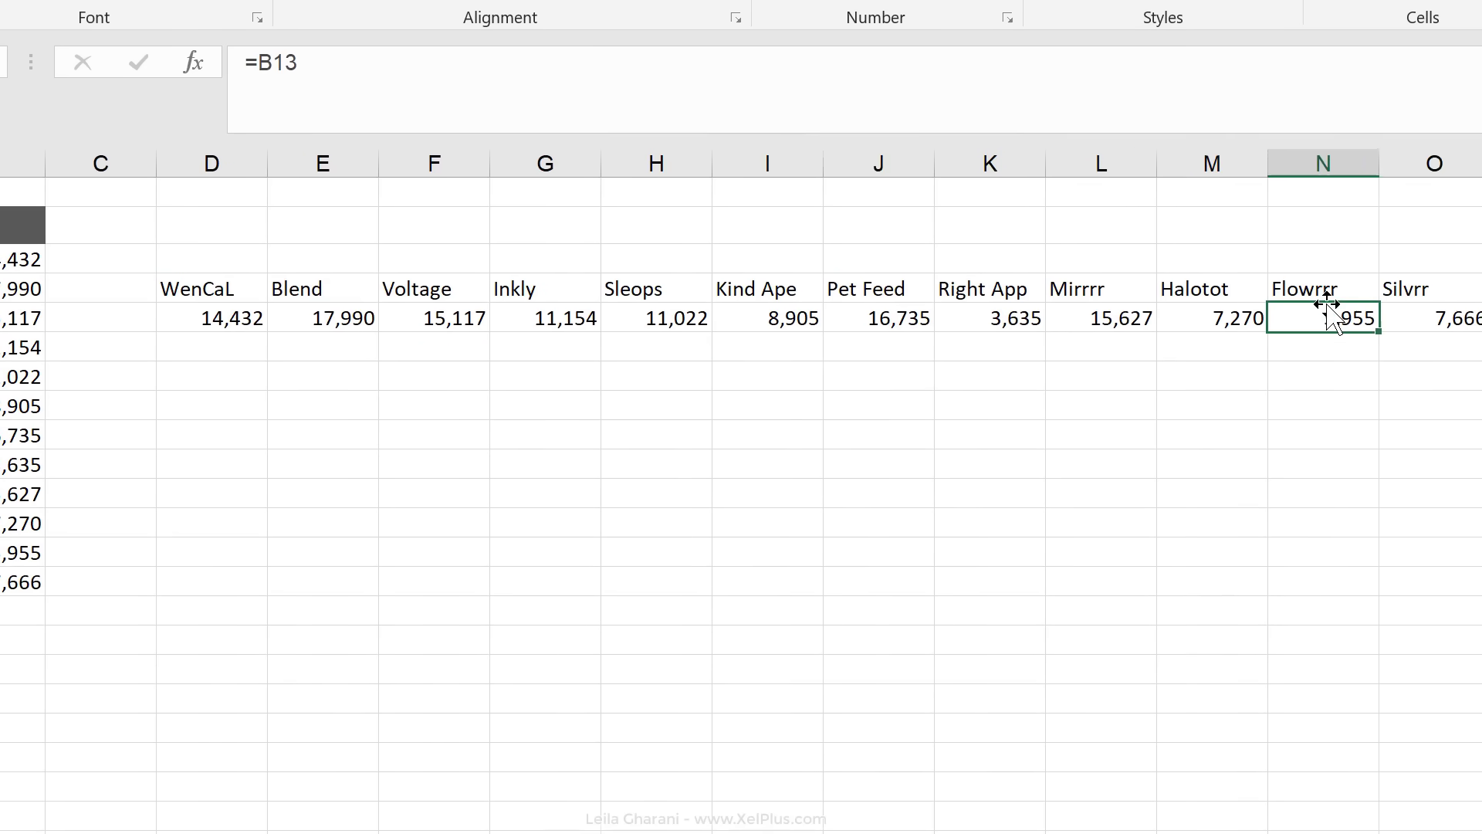